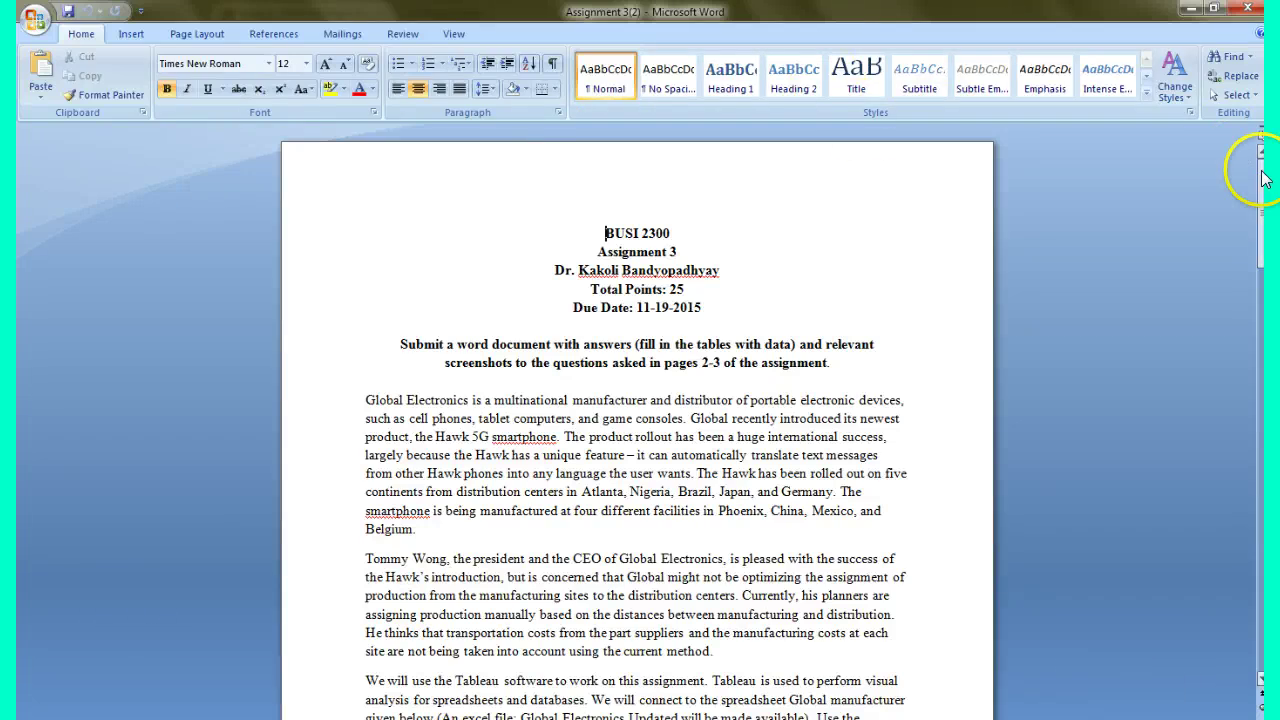
Scroll the Word document past the intro to the distribution-center total operating cost table.
left_click_drag(1262, 178, 1257, 218)
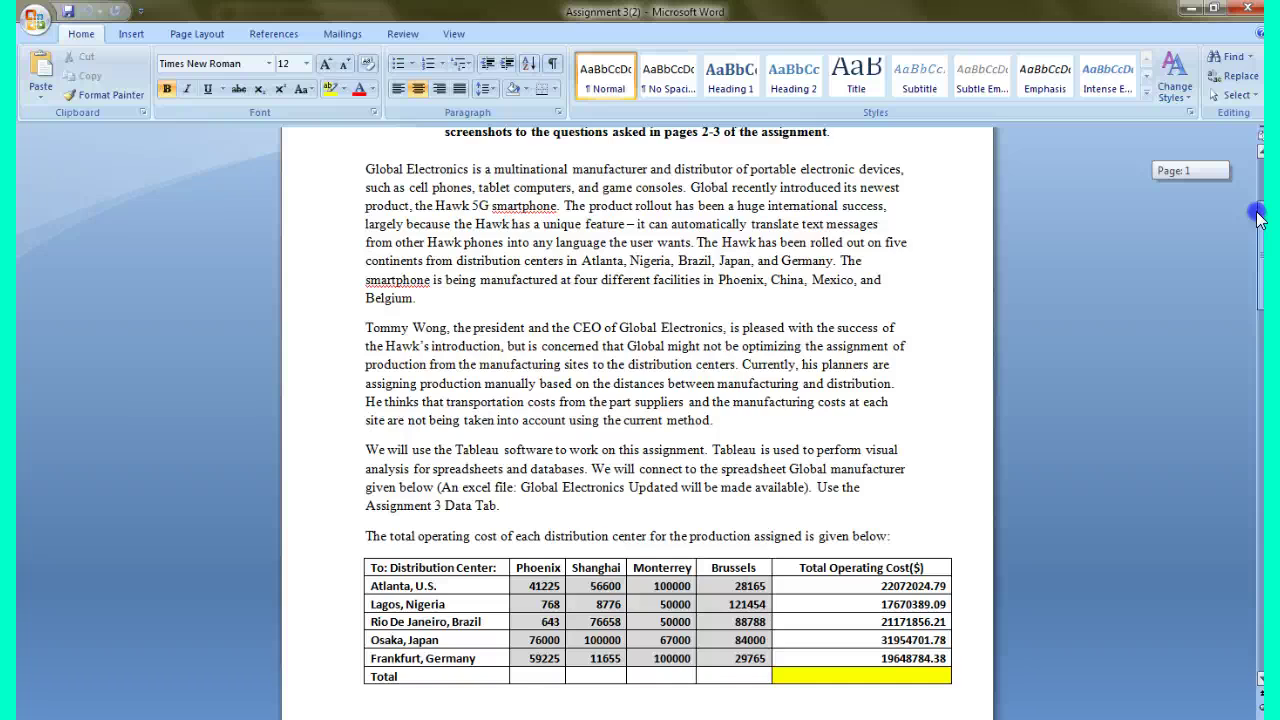
left_click_drag(1257, 219, 1255, 229)
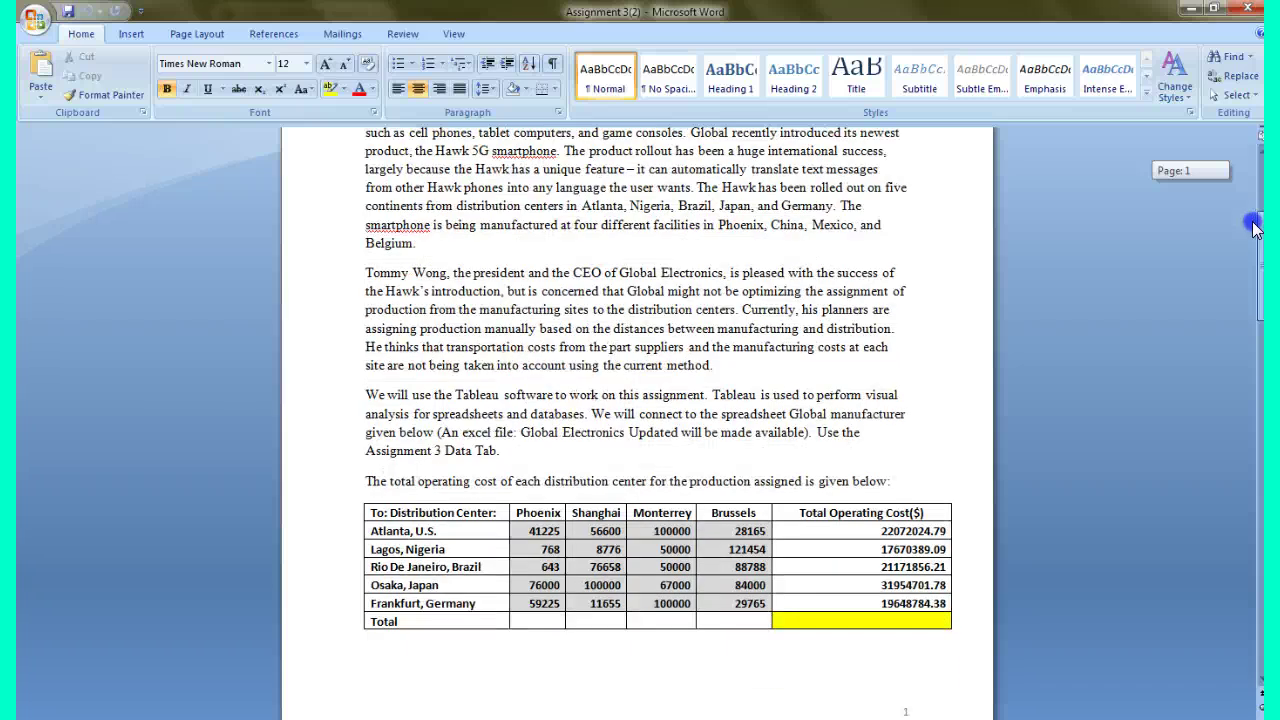
left_click_drag(1257, 229, 1243, 277)
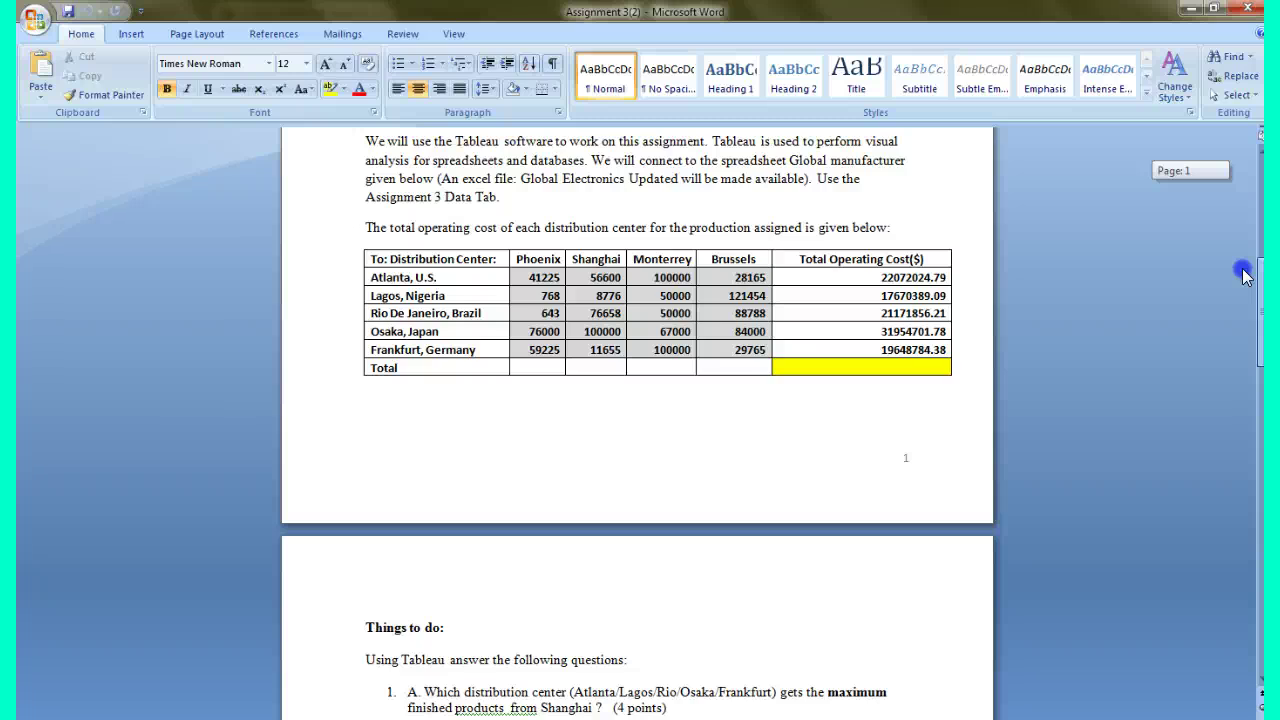
Scroll through questions 1–4 and their empty answer tables, then switch to Tableau.
scroll(1244, 276, "down", 2)
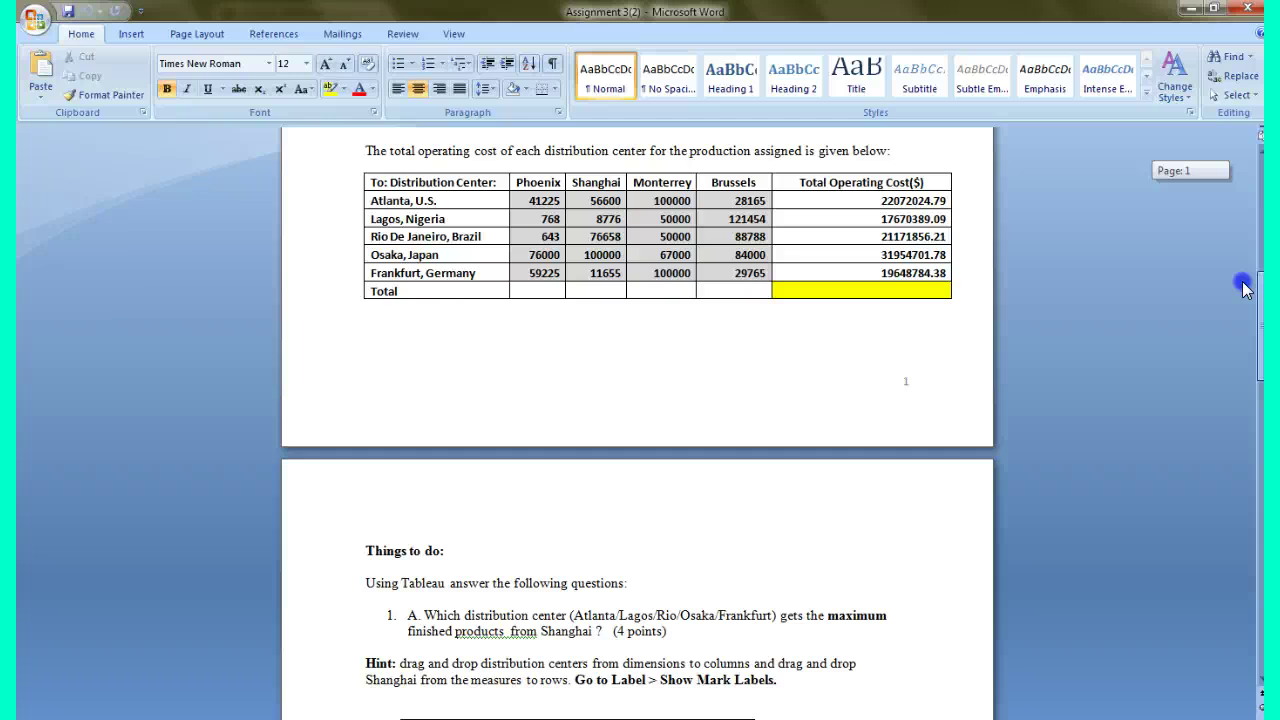
scroll(1244, 287, "up", 1)
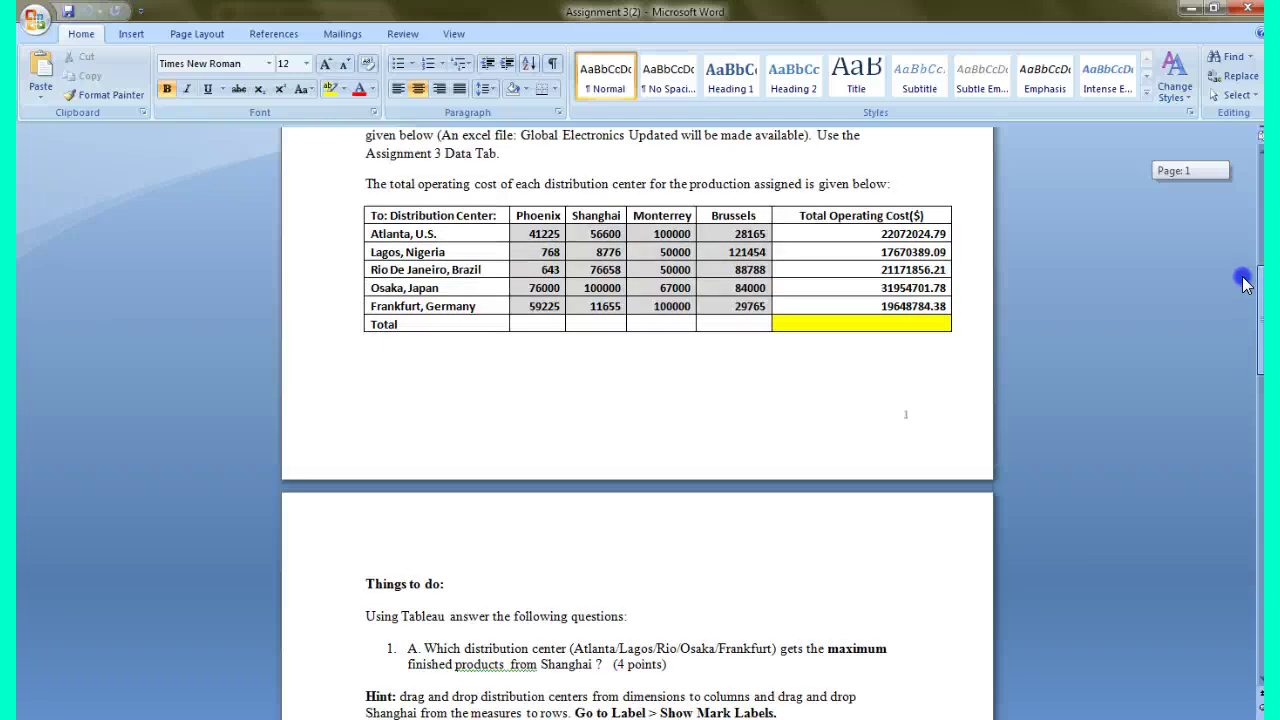
scroll(1240, 295, "down", 5)
scroll(1223, 320, "down", 3)
scroll(1223, 340, "down", 1)
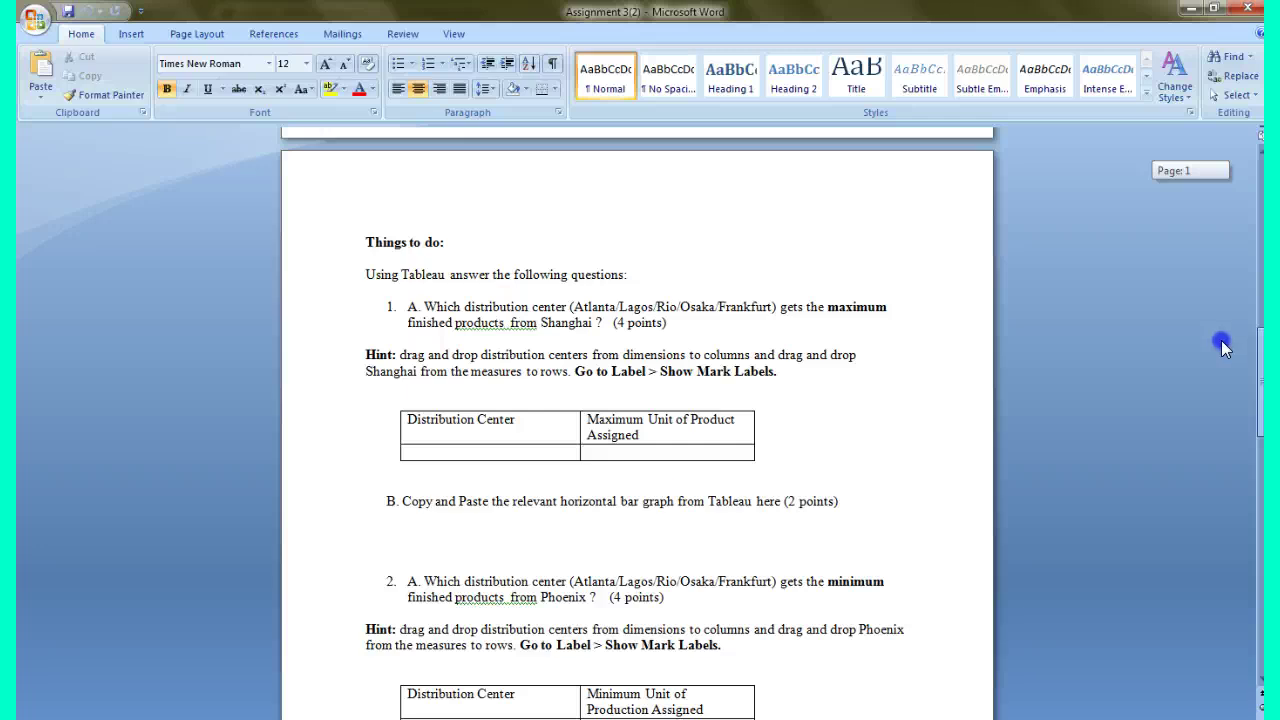
scroll(1221, 344, "down", 1)
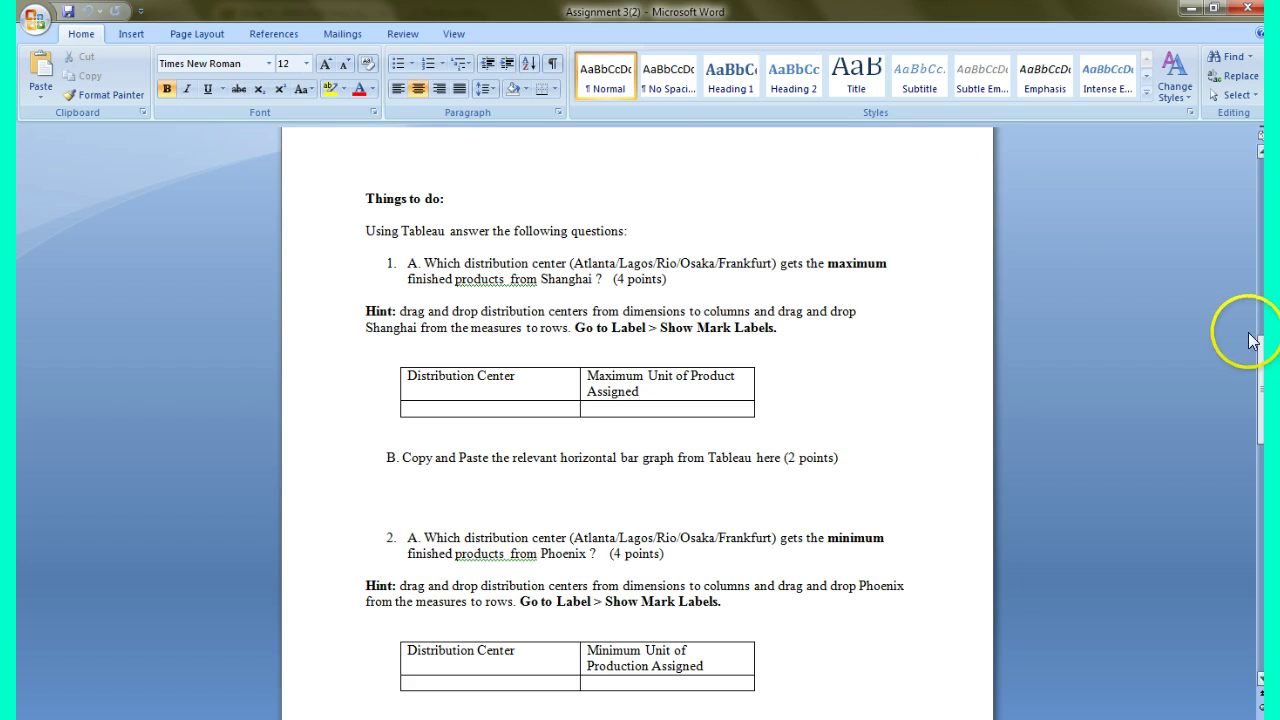
left_click_drag(1260, 352, 1262, 376)
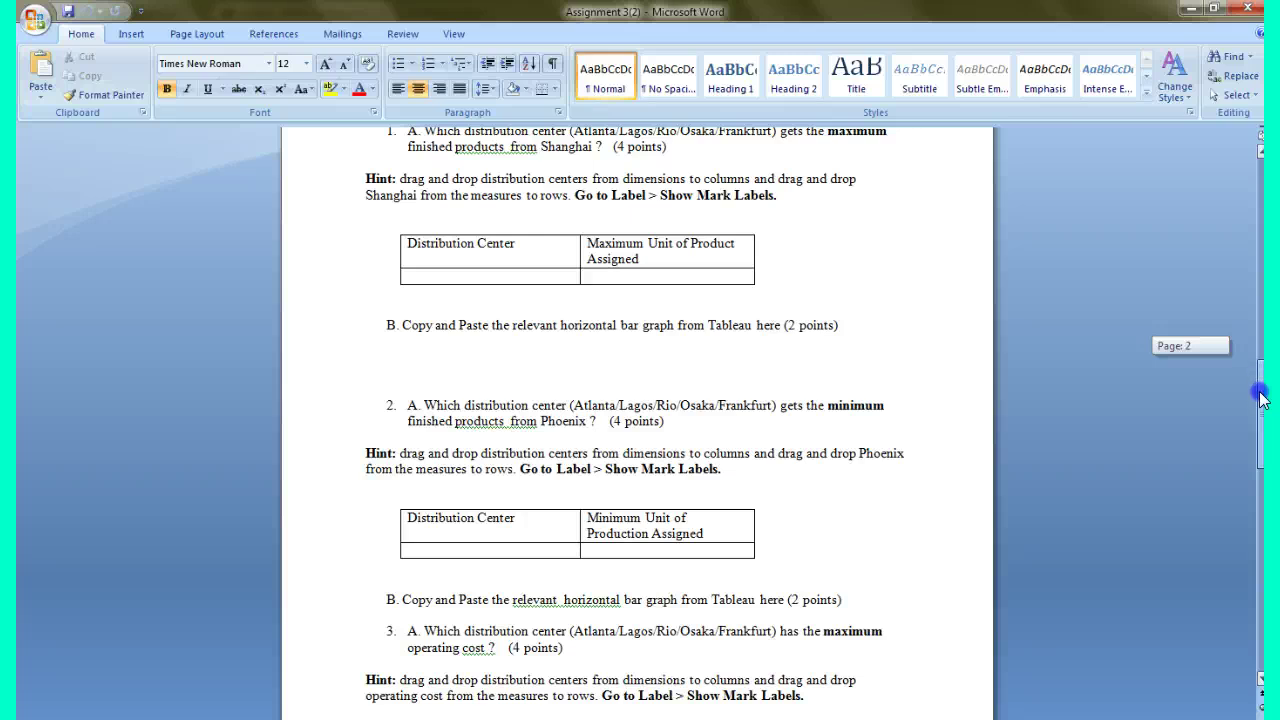
left_click_drag(1262, 376, 1262, 420)
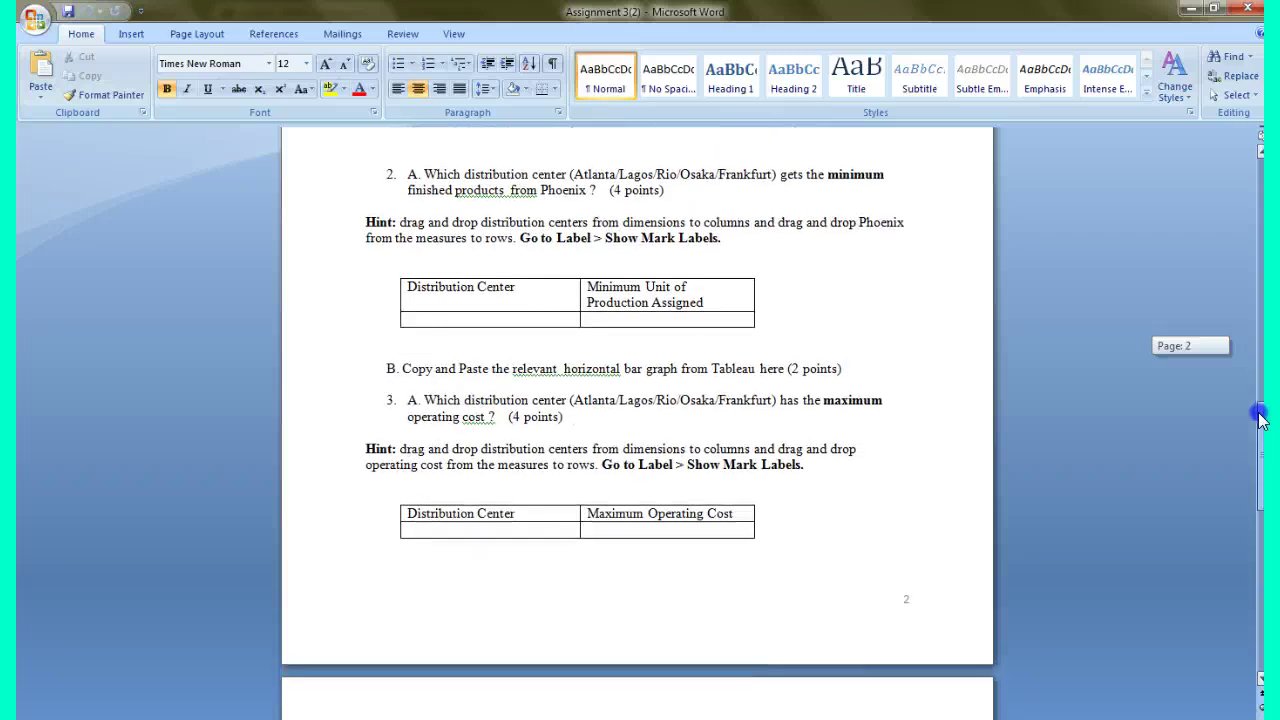
left_click_drag(1260, 420, 1259, 459)
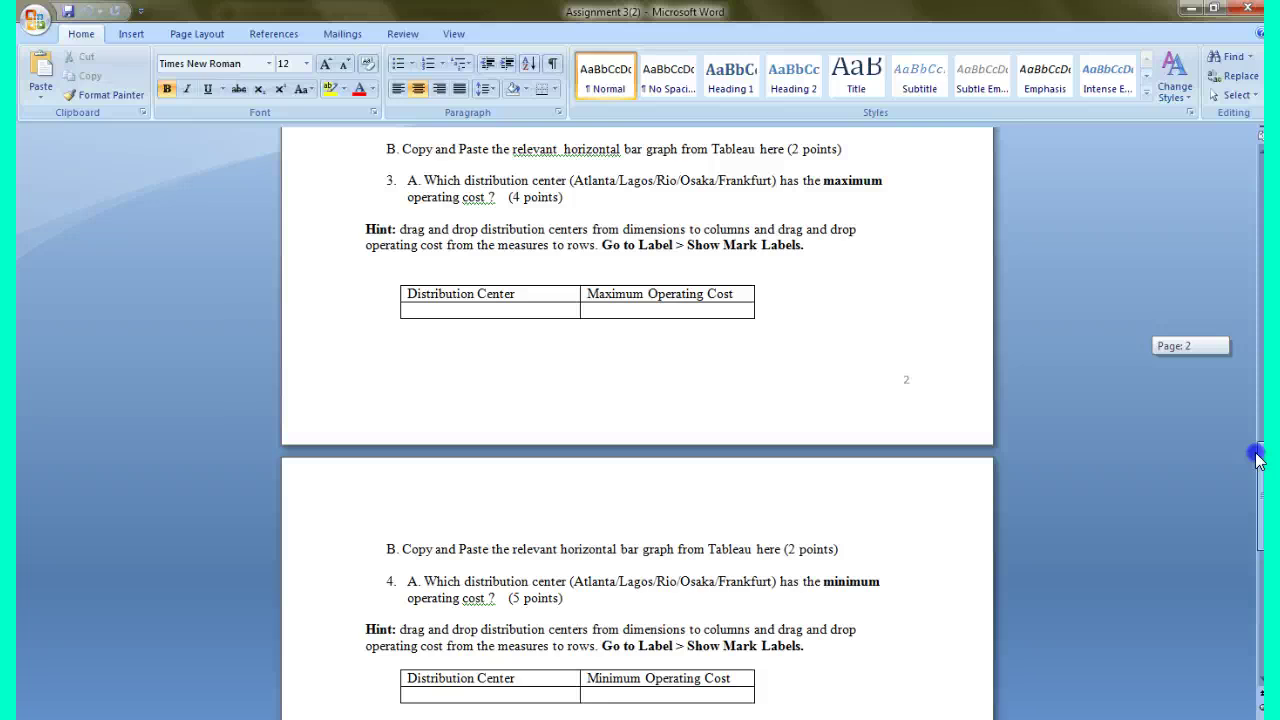
mouse_move(1258, 459)
left_mouse_down()
mouse_move(1256, 481)
mouse_move(1250, 350)
left_mouse_up()
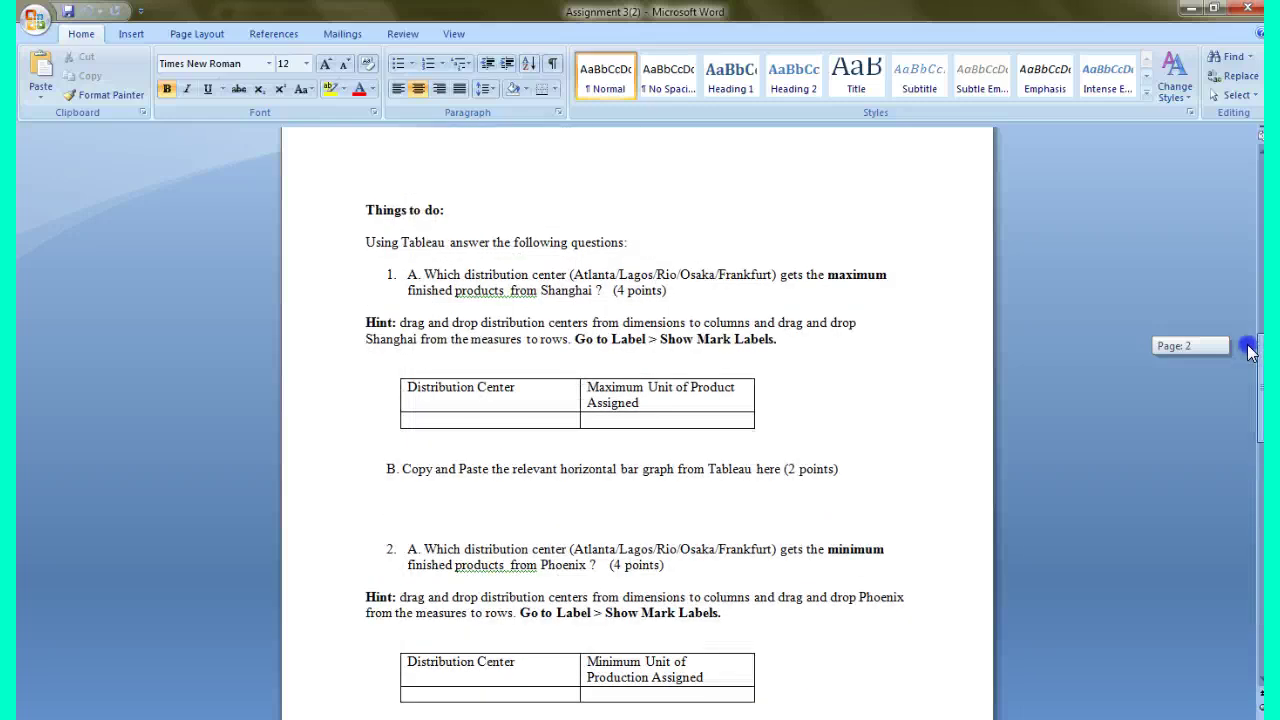
mouse_move(577, 677)
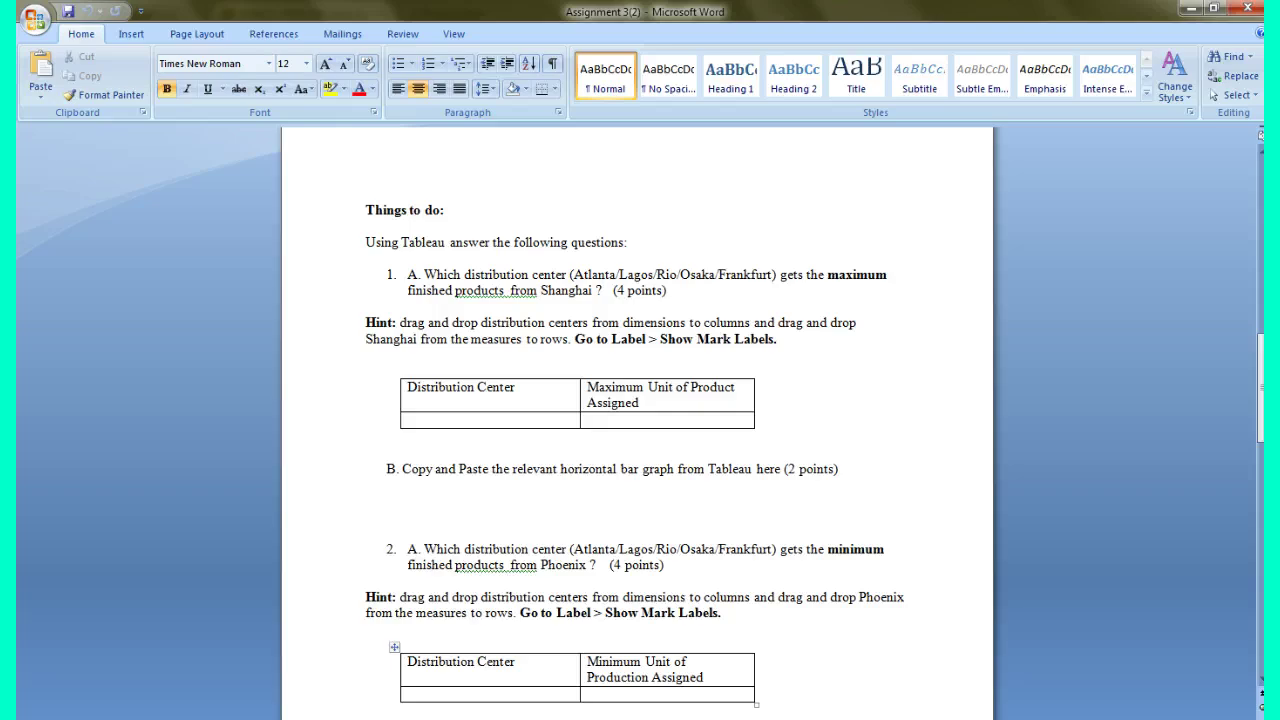
key("alt+Tab")
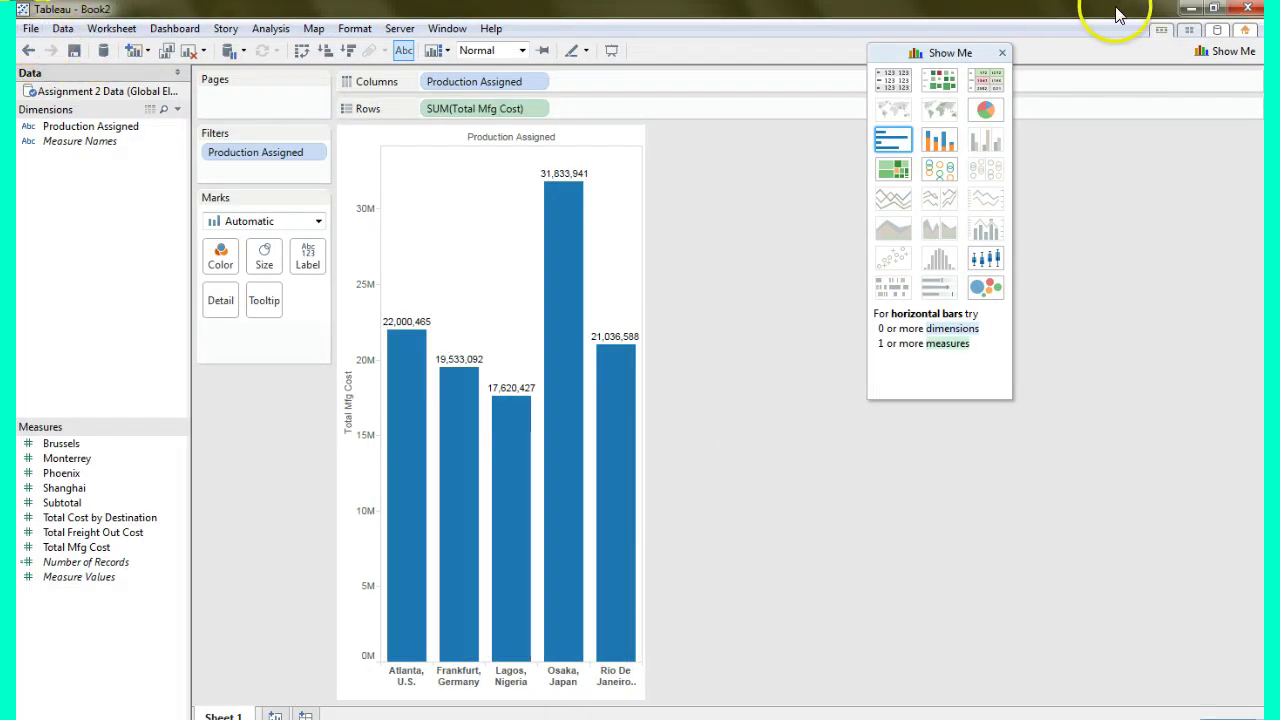
Close the current Tableau workbook without saving changes.
left_click(31, 28)
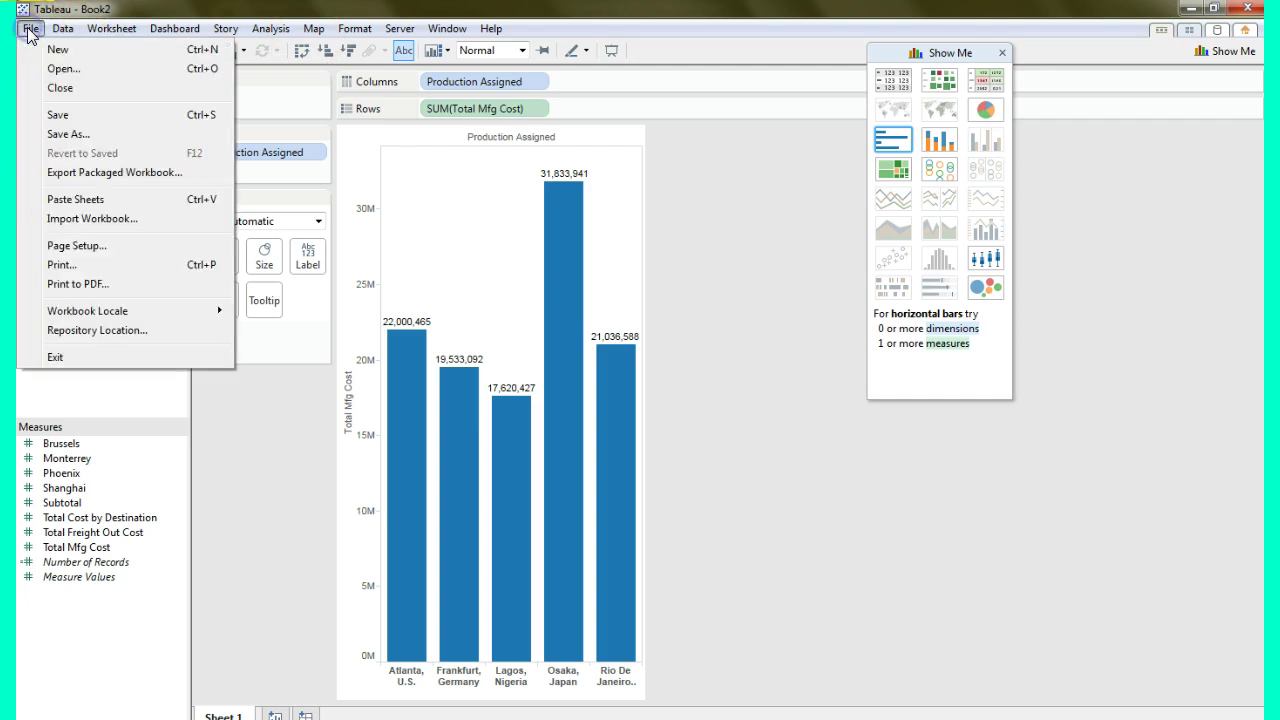
left_click(59, 87)
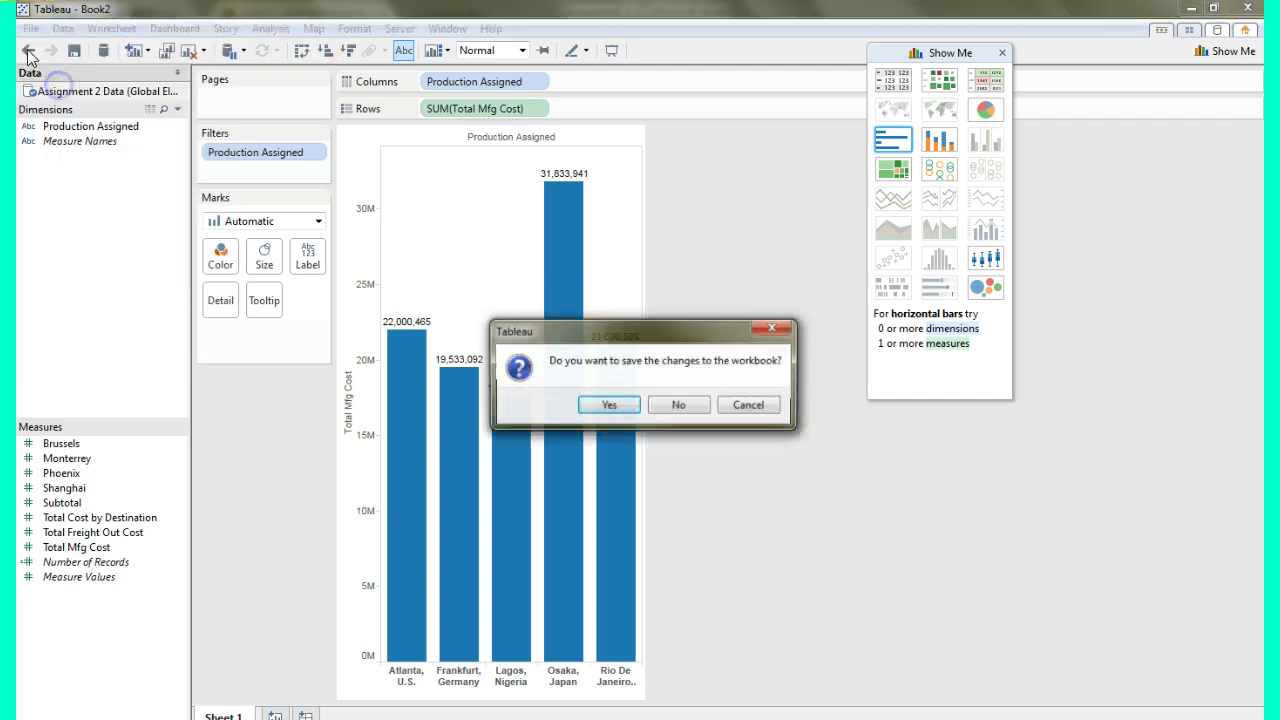
left_click(663, 406)
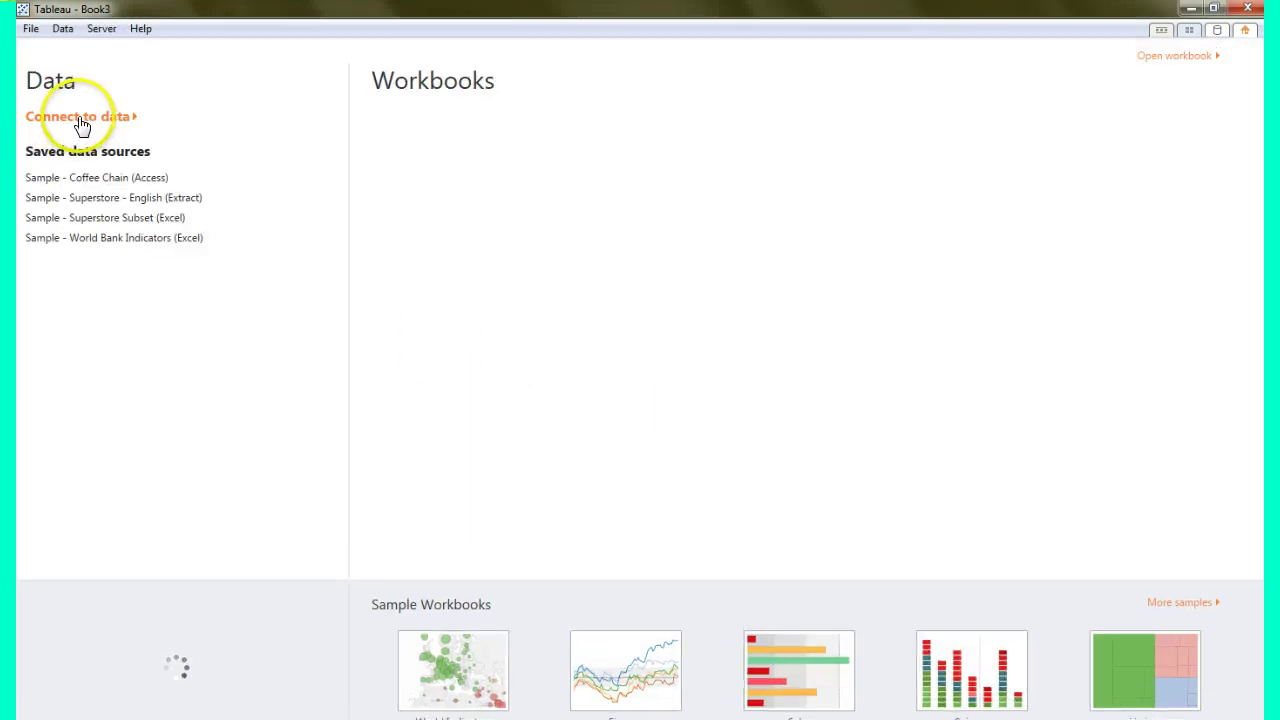
Connect to Global Electronics Updated.xlsx, add the Assignment 3 Data sheet, and open a blank worksheet.
left_click(78, 117)
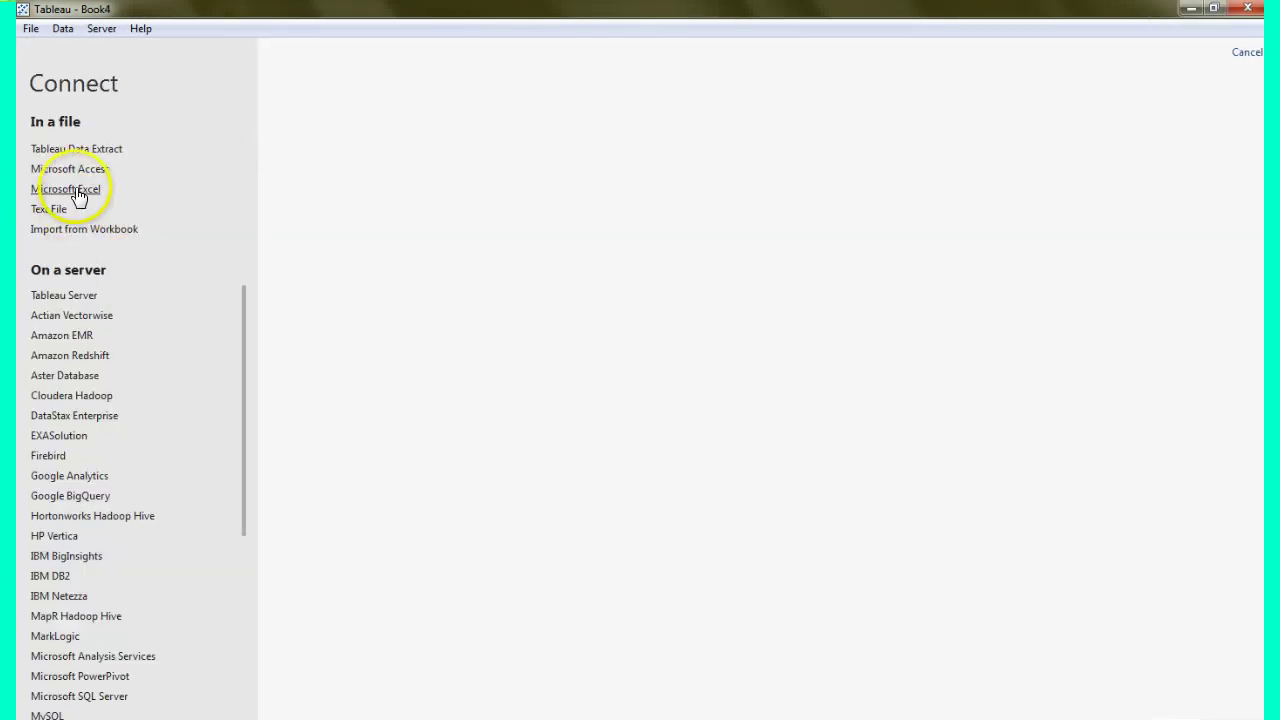
left_click(66, 188)
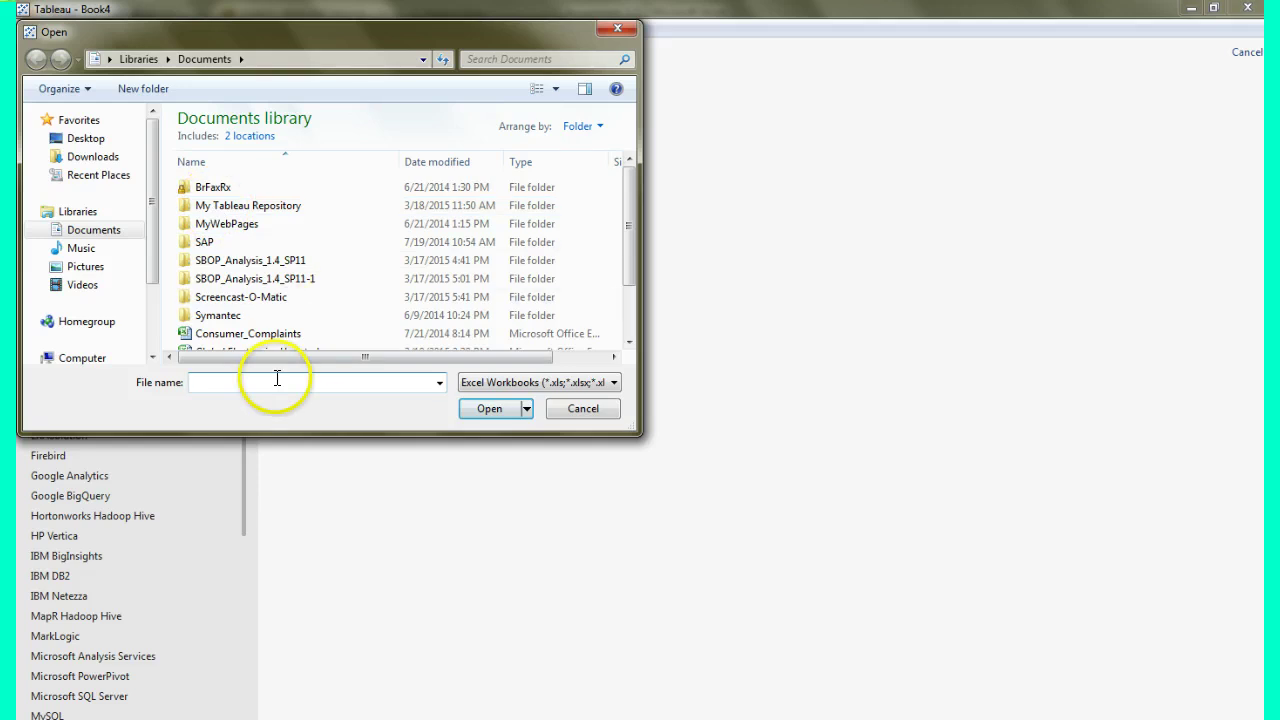
type("g")
left_click(467, 410)
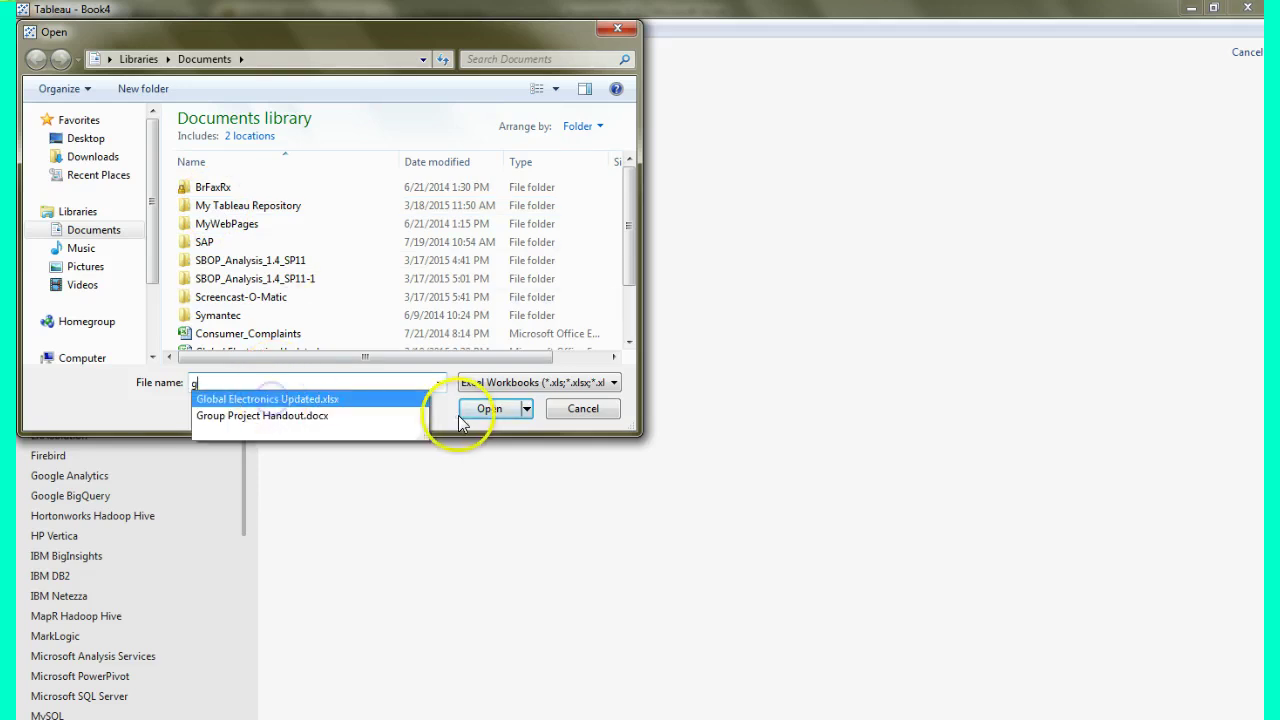
left_click(469, 410)
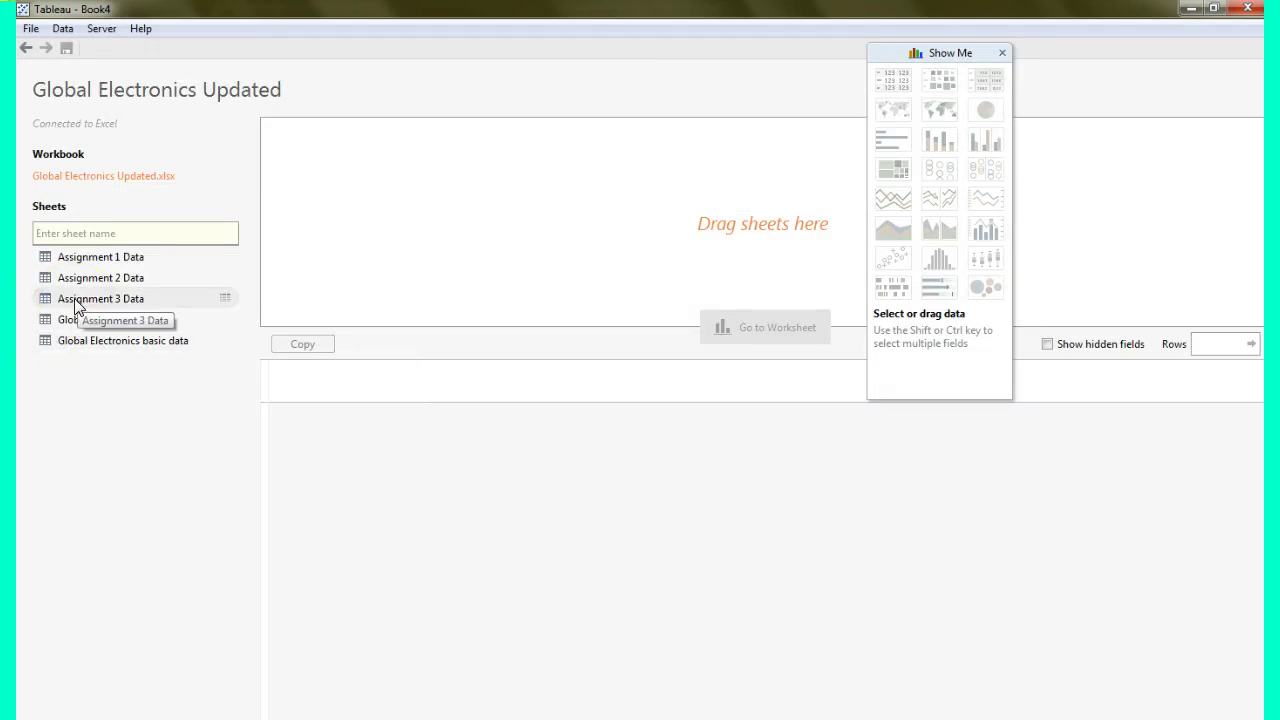
left_click_drag(76, 300, 463, 254)
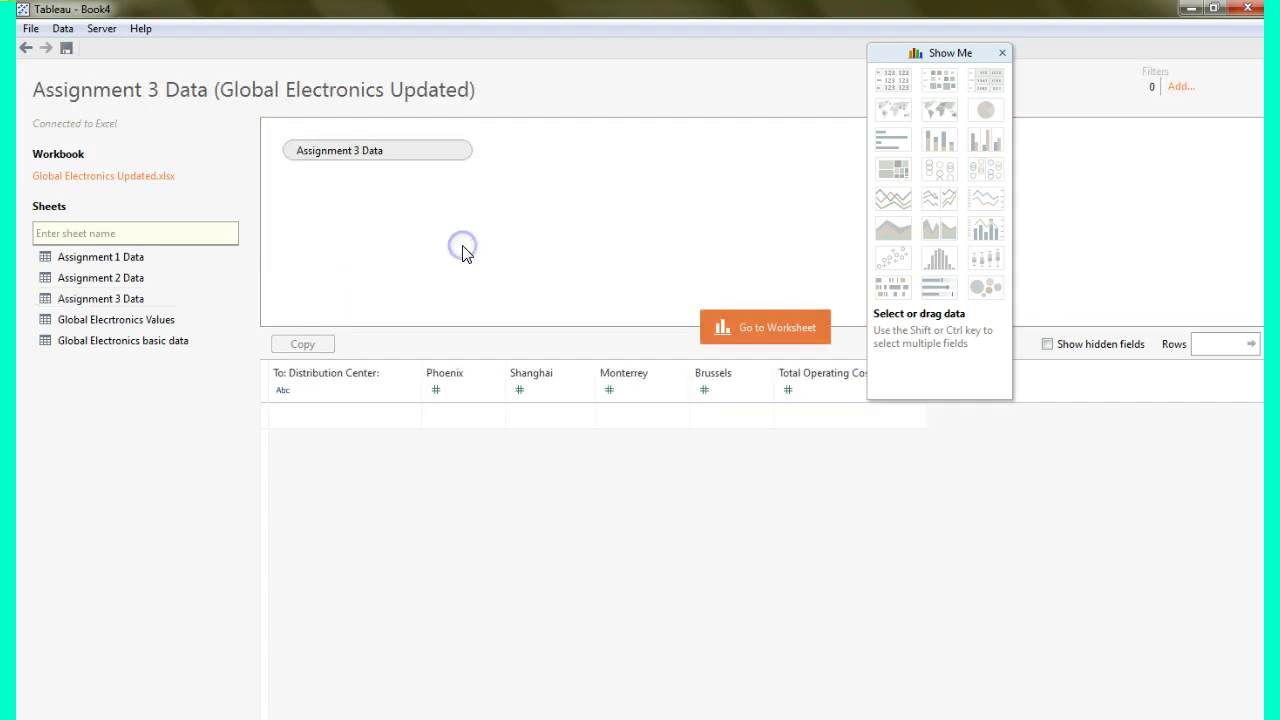
left_click(757, 329)
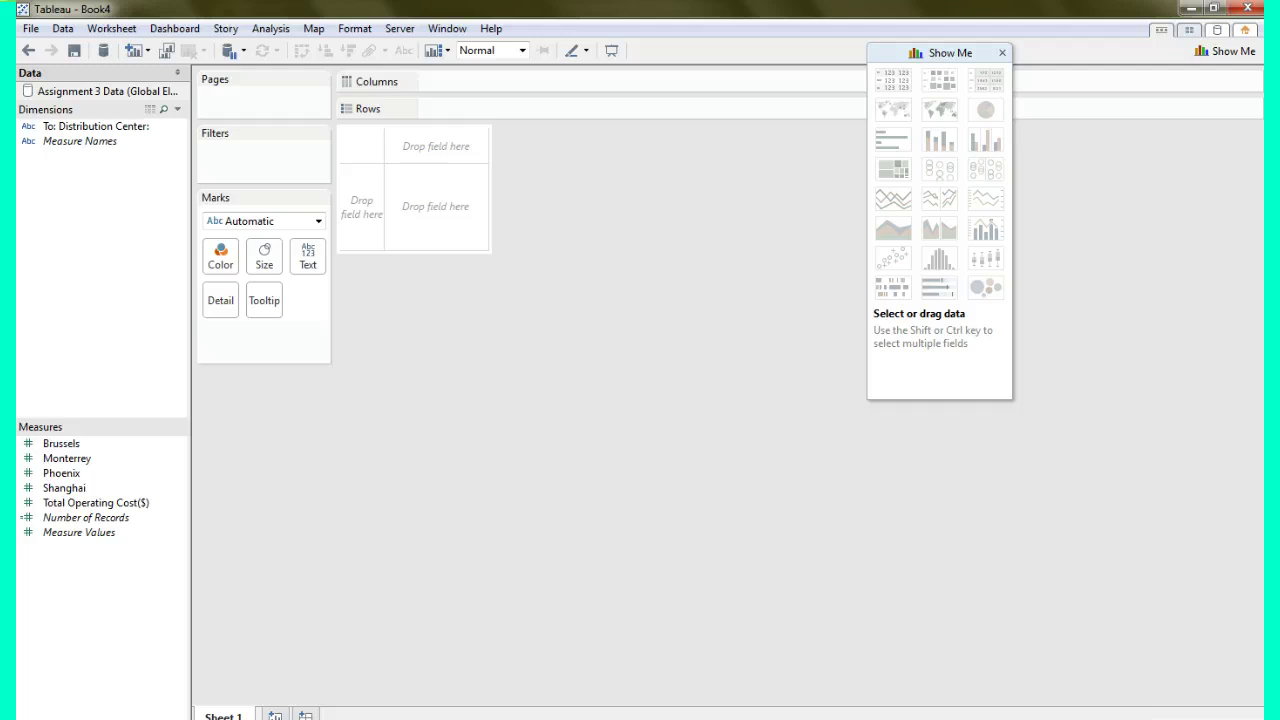
Chart Shanghai units per distribution center, with centers on Columns and Shanghai on Rows.
key("alt+Tab")
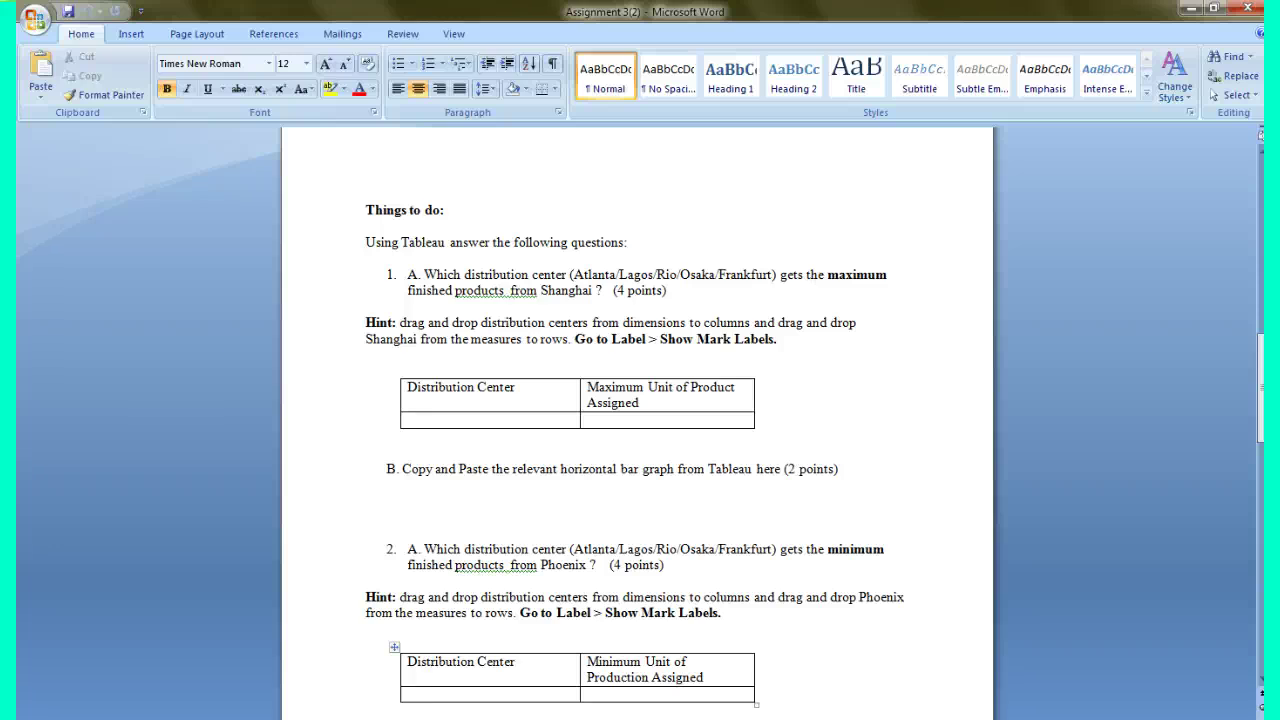
key("alt+Tab")
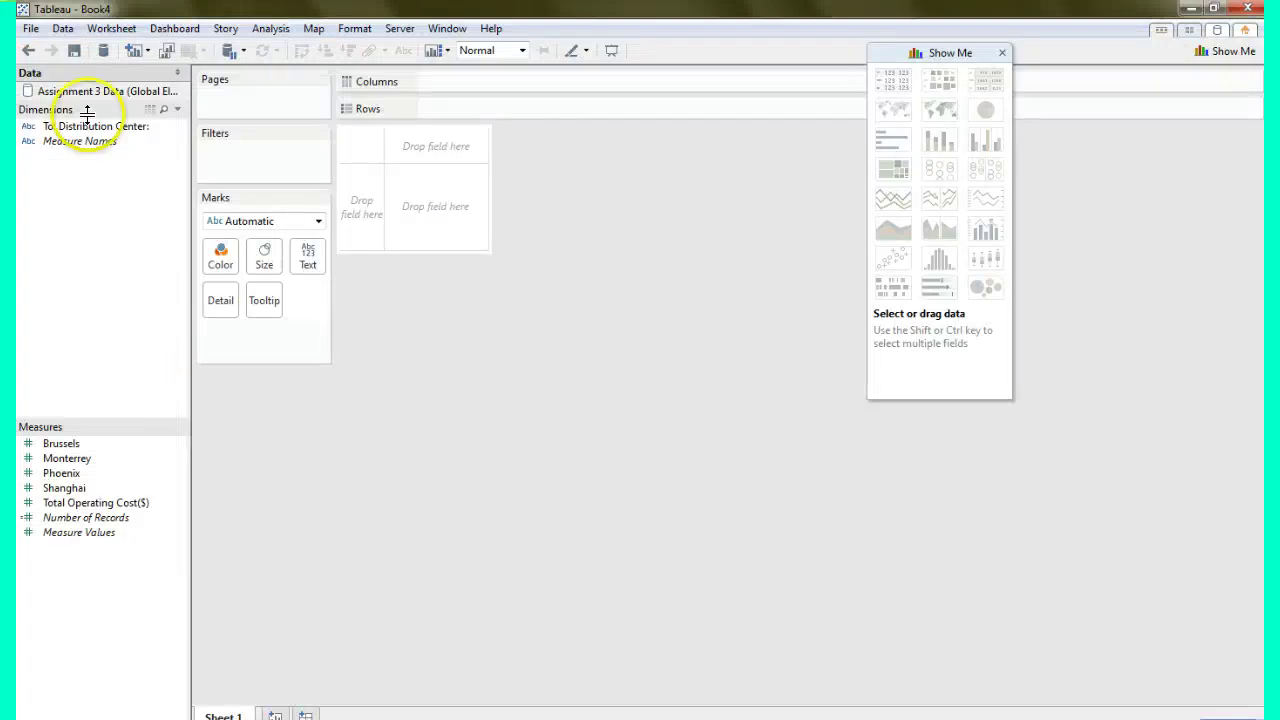
left_click_drag(110, 127, 480, 88)
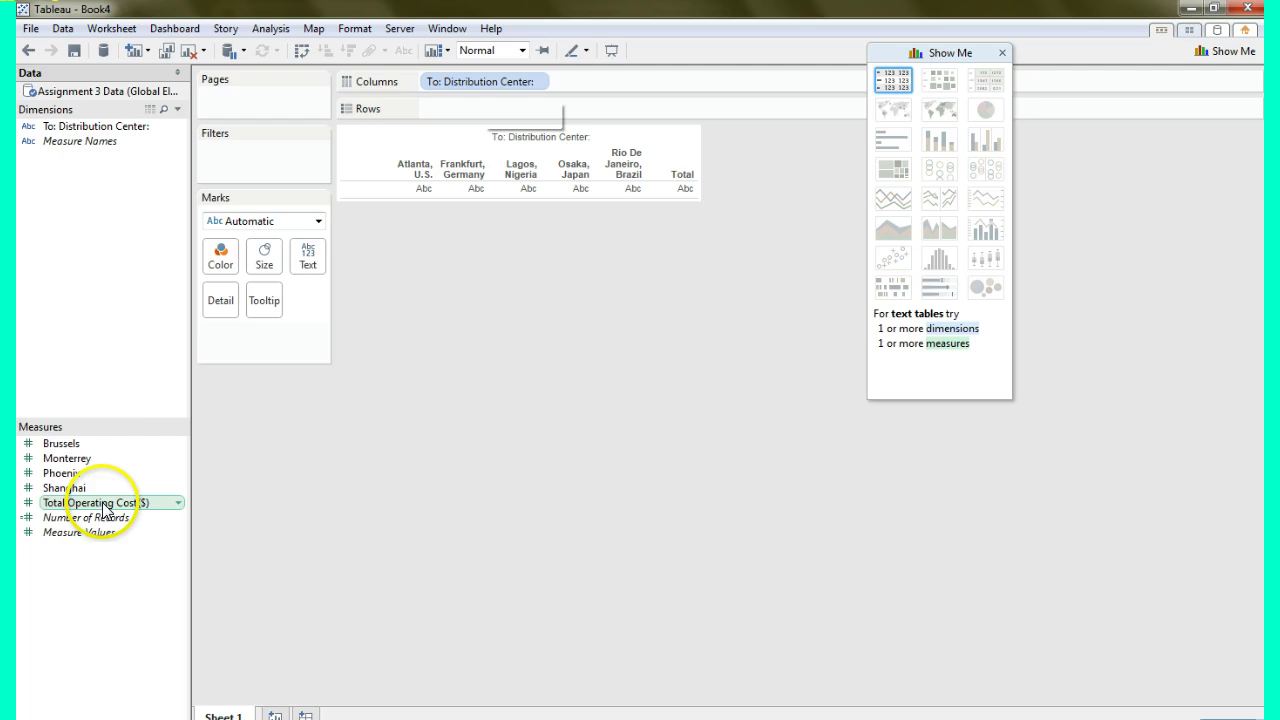
left_click(75, 490)
left_click_drag(75, 490, 485, 114)
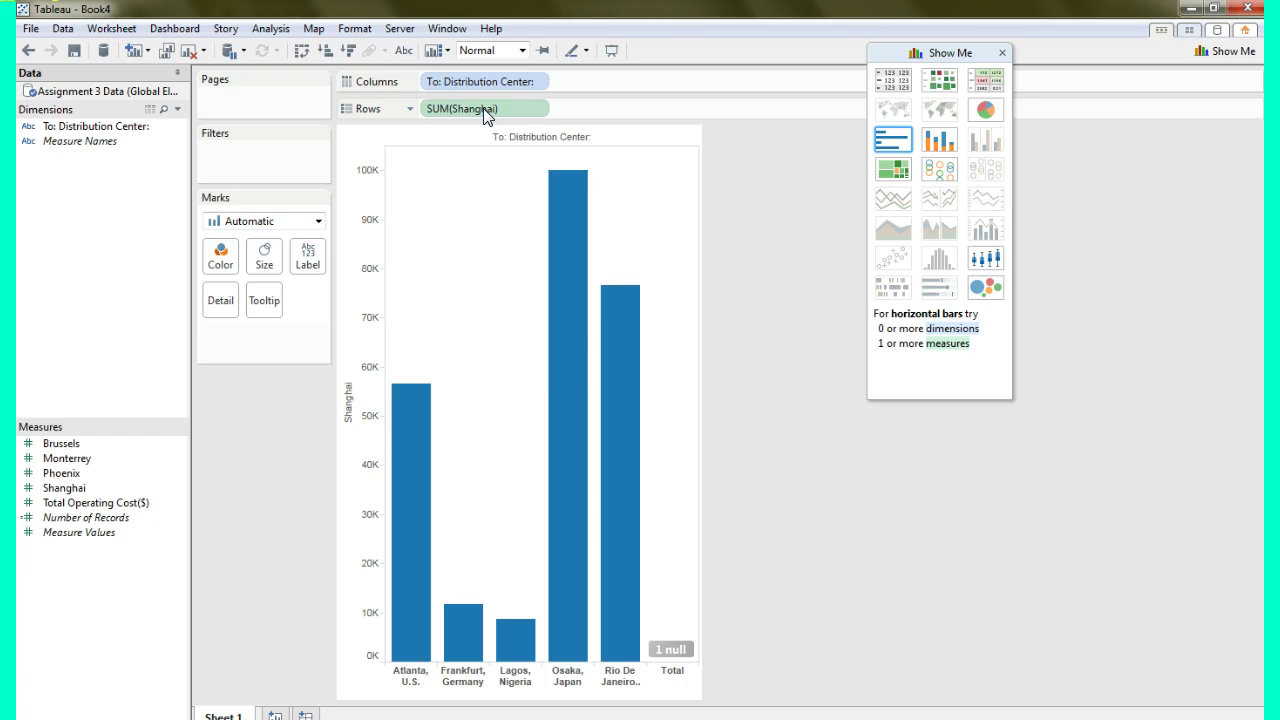
Show mark labels on the Shanghai bars and return to the Word assignment.
left_click(308, 256)
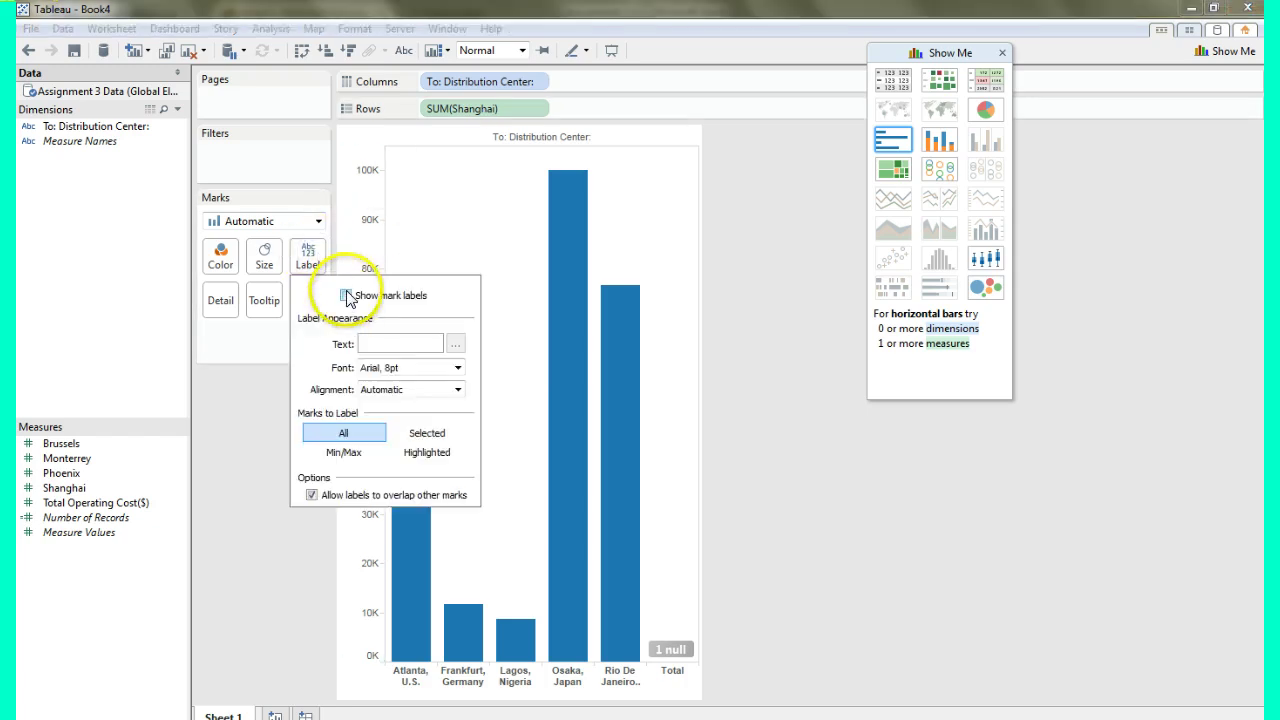
left_click(346, 296)
left_click(743, 364)
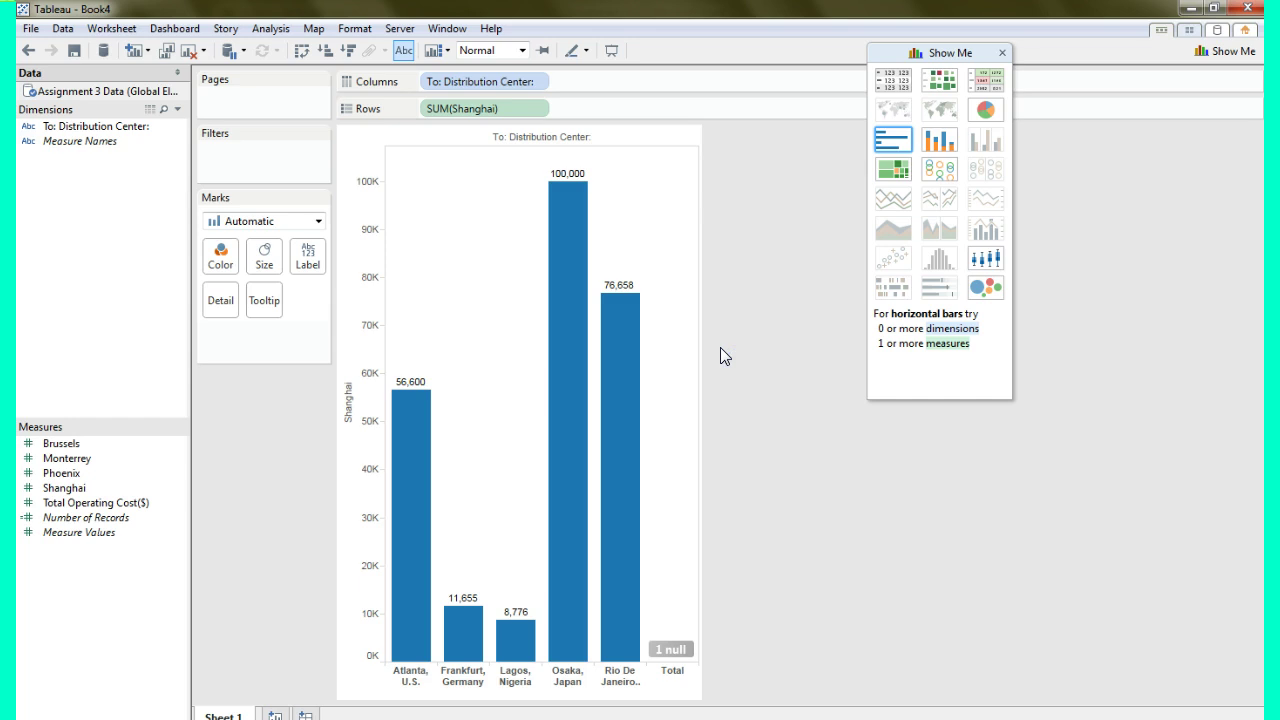
left_click(680, 391)
key("alt+Tab")
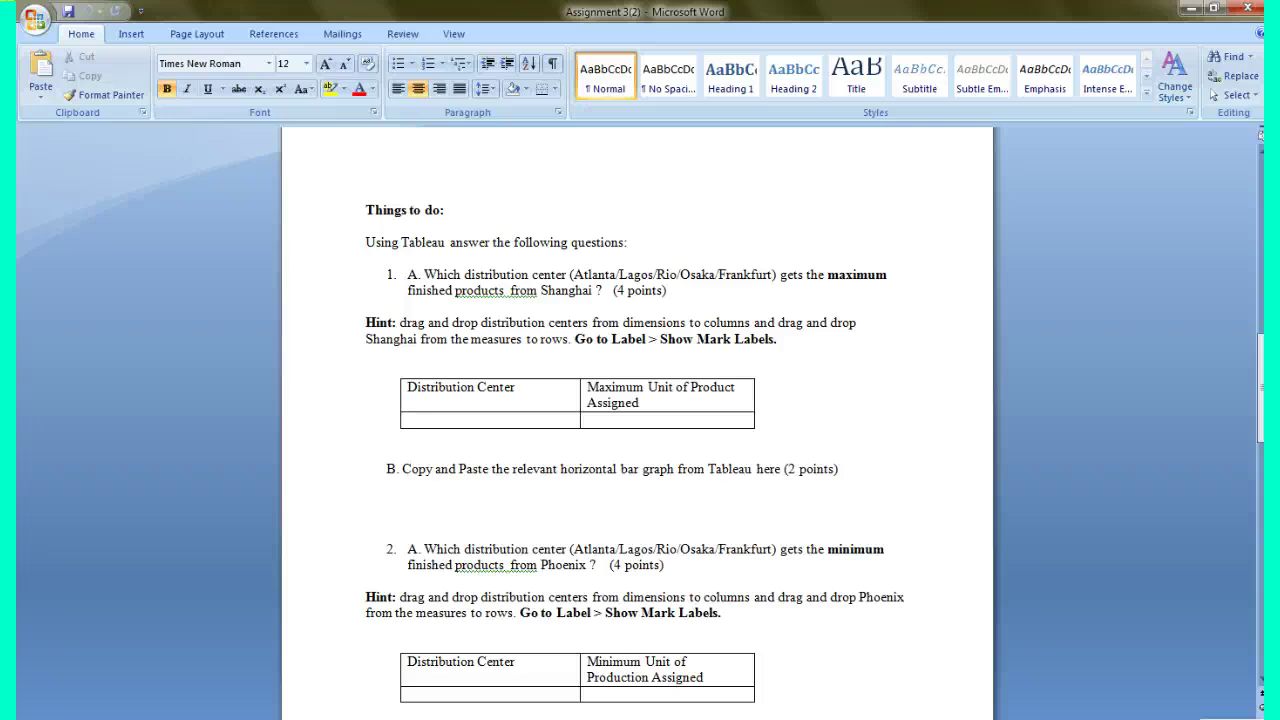
Enter Osaka, Japan and 100,000 maximum units in question 1's answer table.
key("alt+Tab")
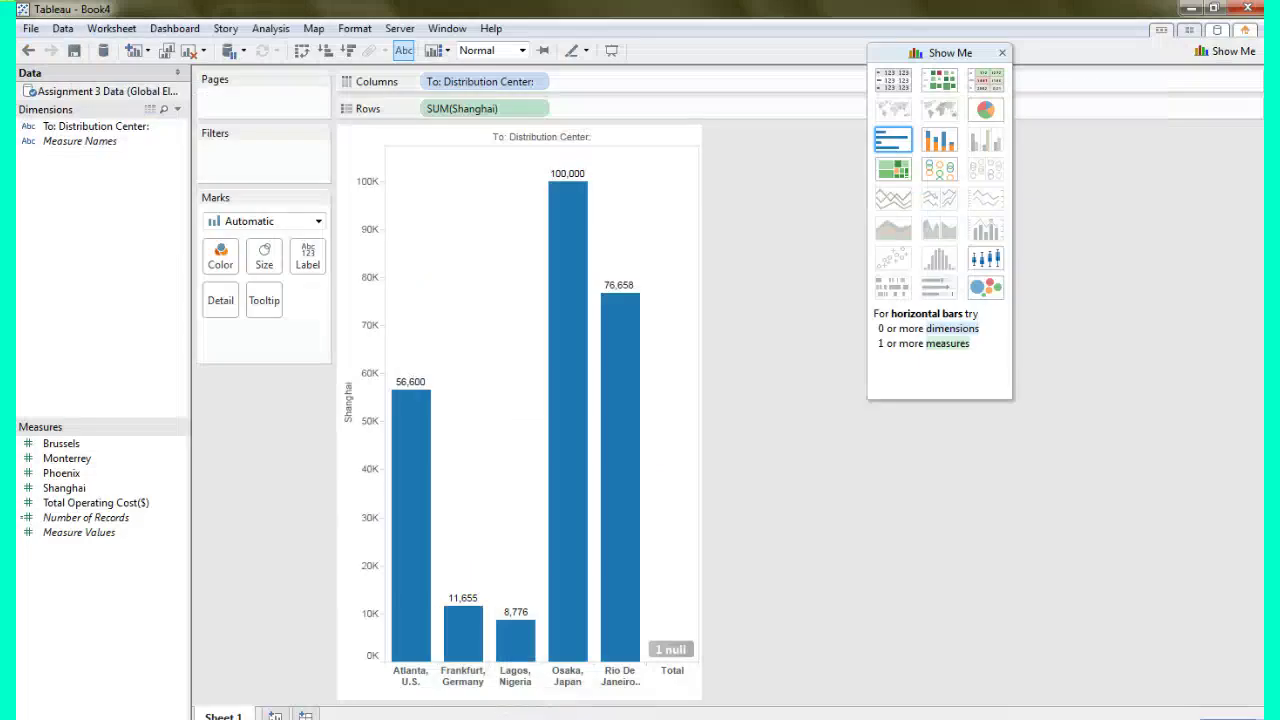
key("alt+Tab")
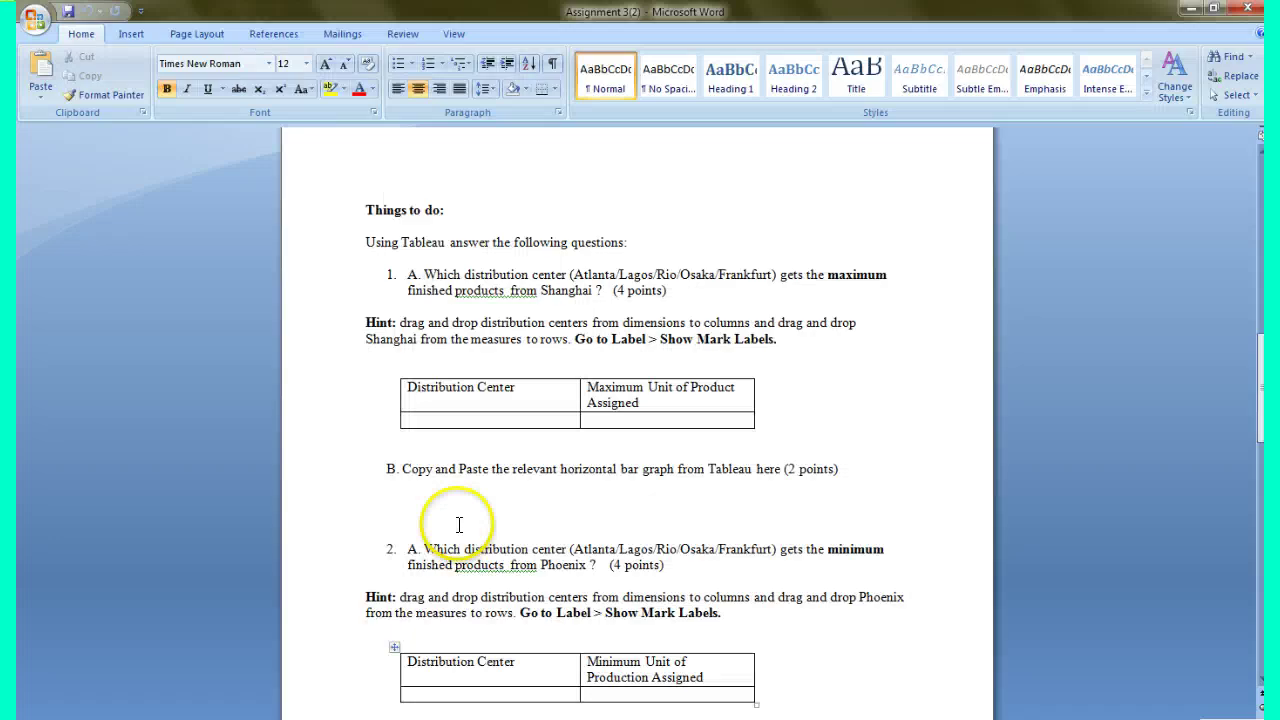
left_click(462, 421)
type("Osa")
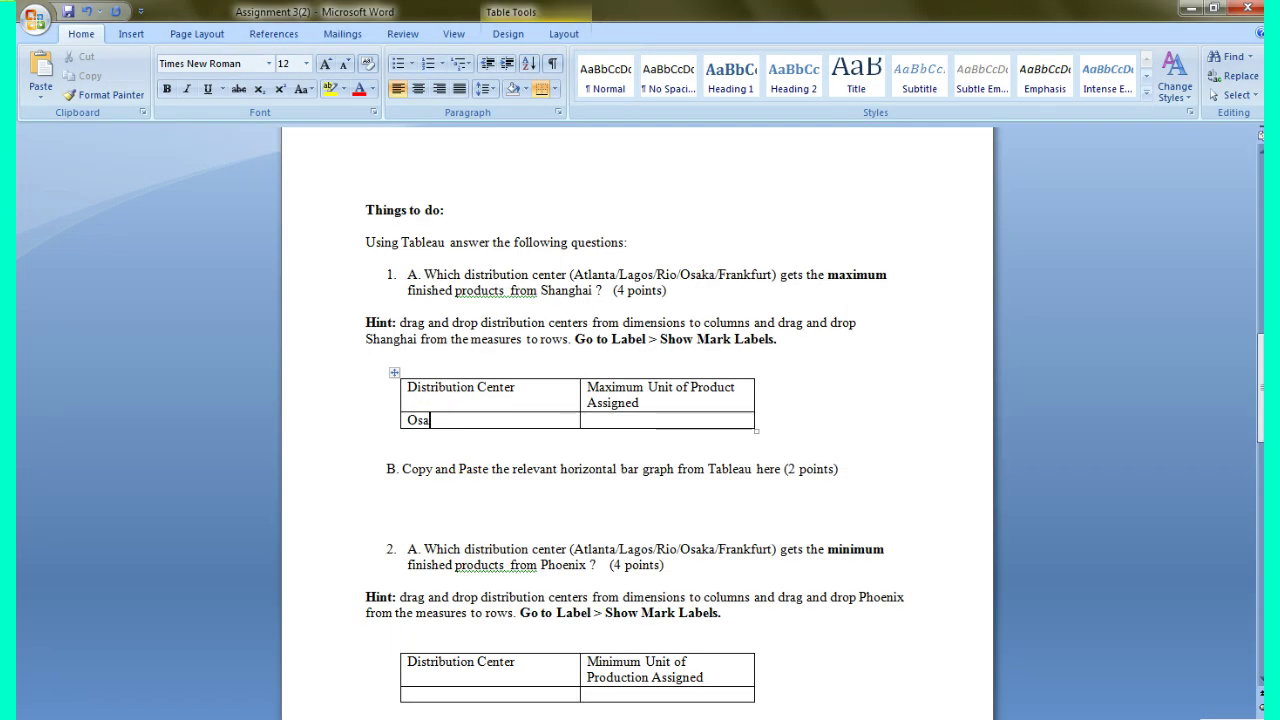
type("ka, J")
type("apan")
key("Tab")
type("100,0-")
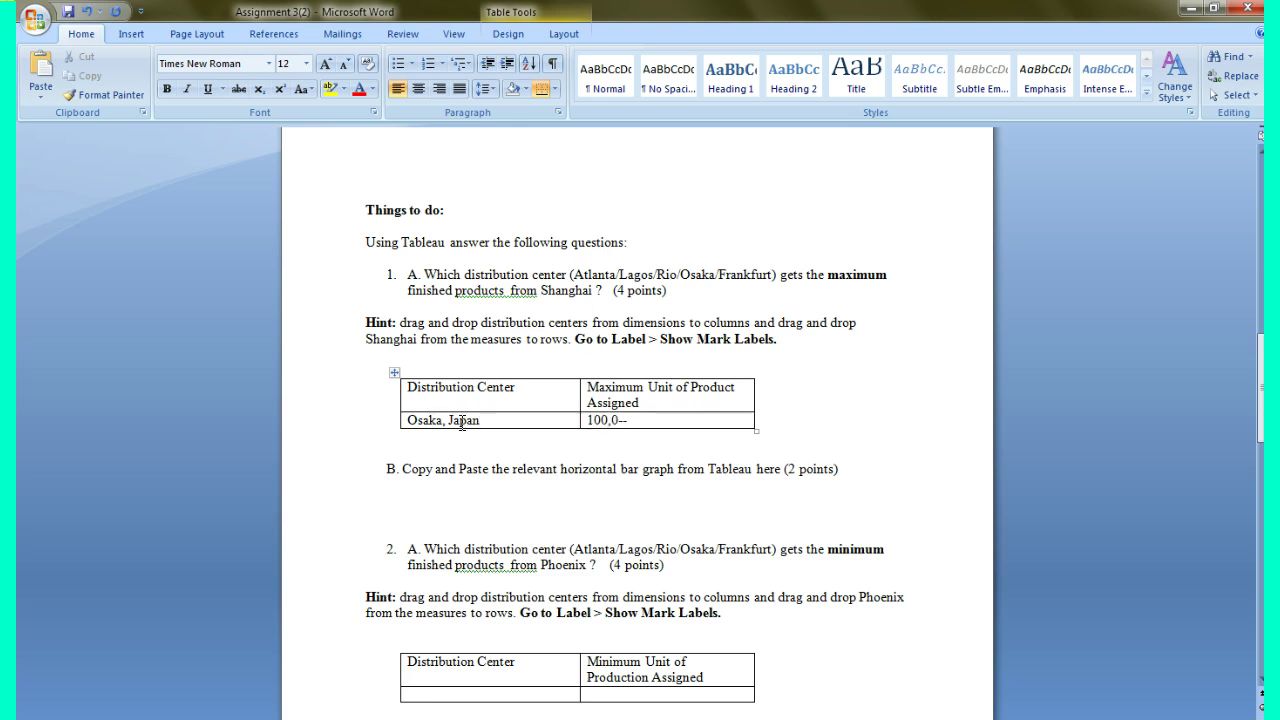
key("BackSpace")
type("00")
key("Down")
key("Down")
key("Down")
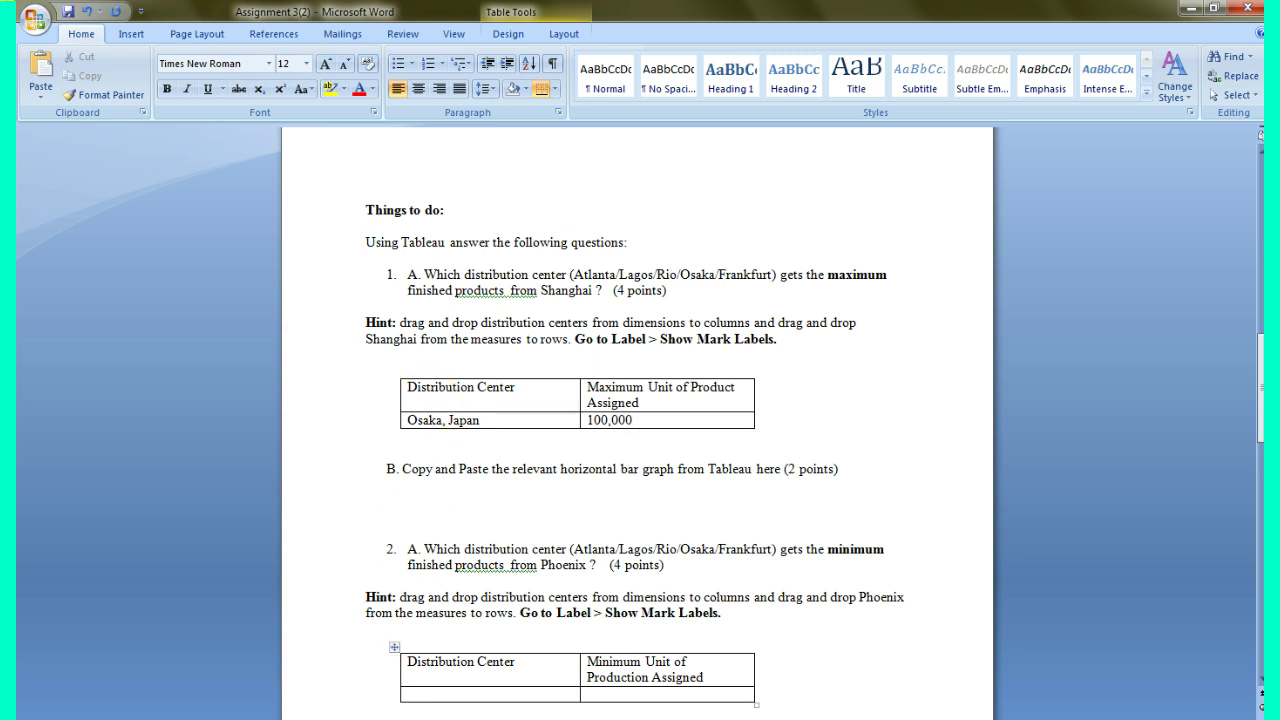
key("alt+Tab")
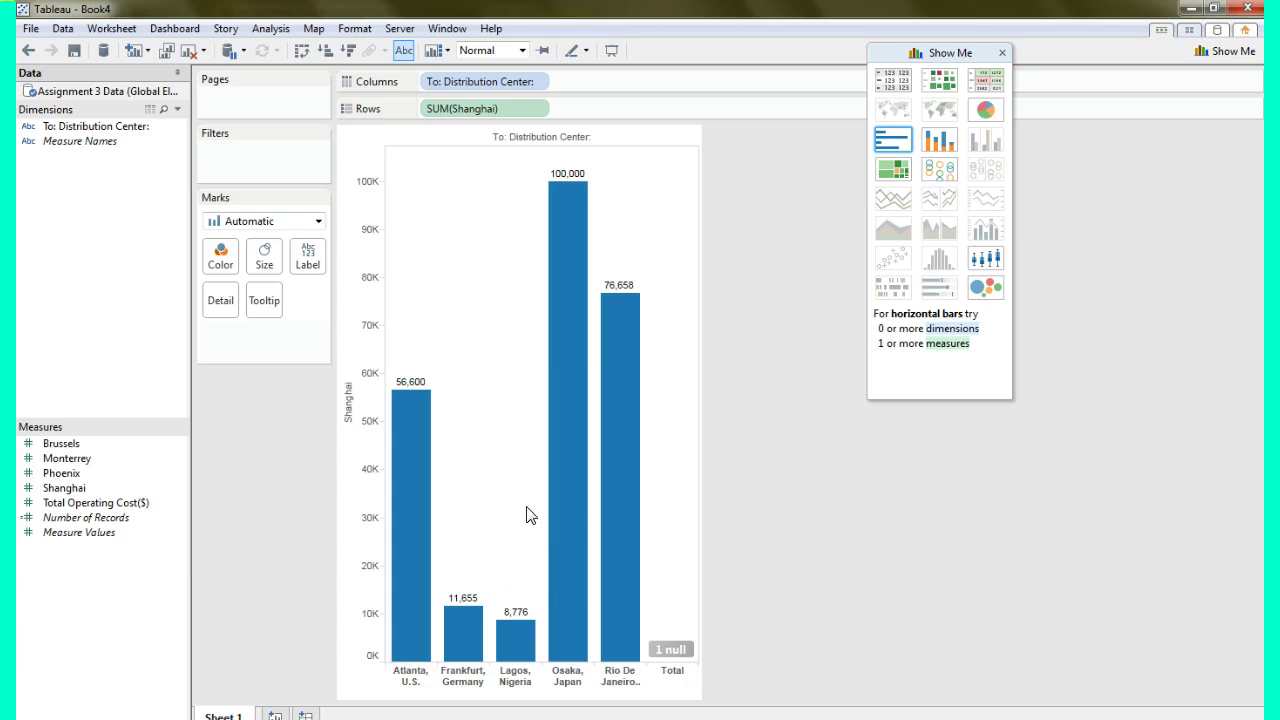
Paste the Shanghai chart screenshot on the blank line below item 1B.
key("alt+Tab")
left_click(406, 497)
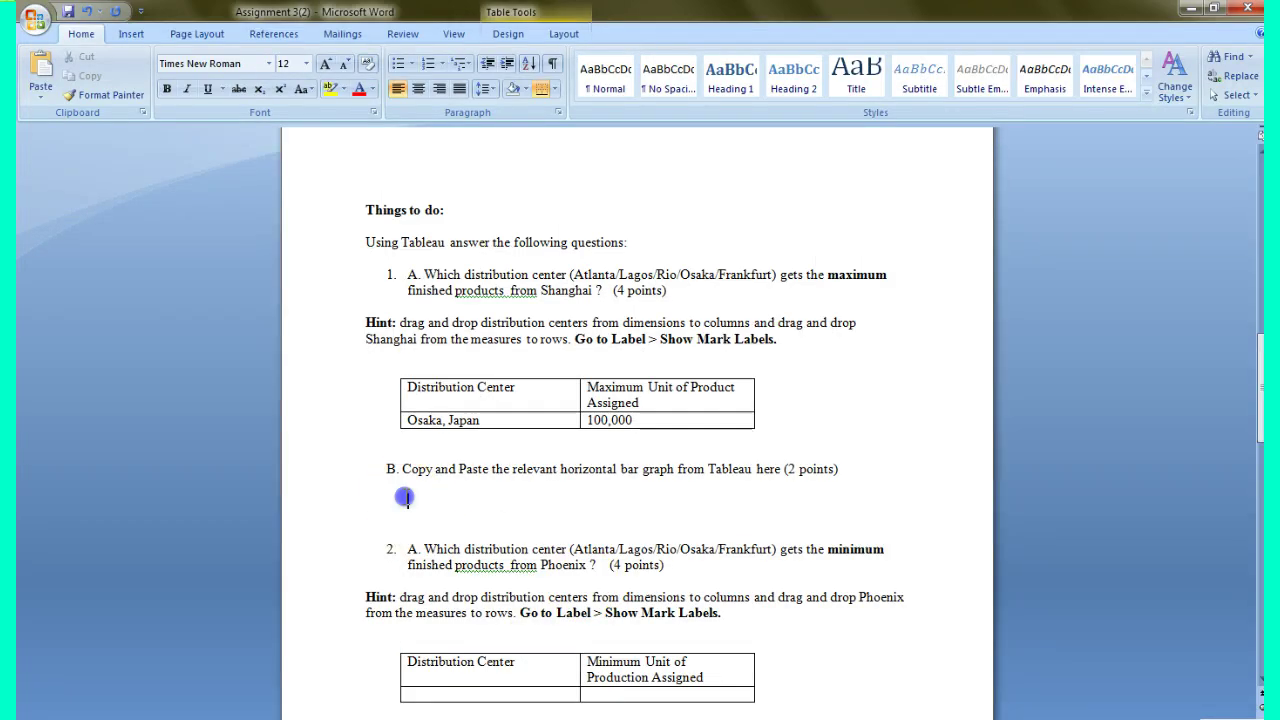
key("ctrl+v")
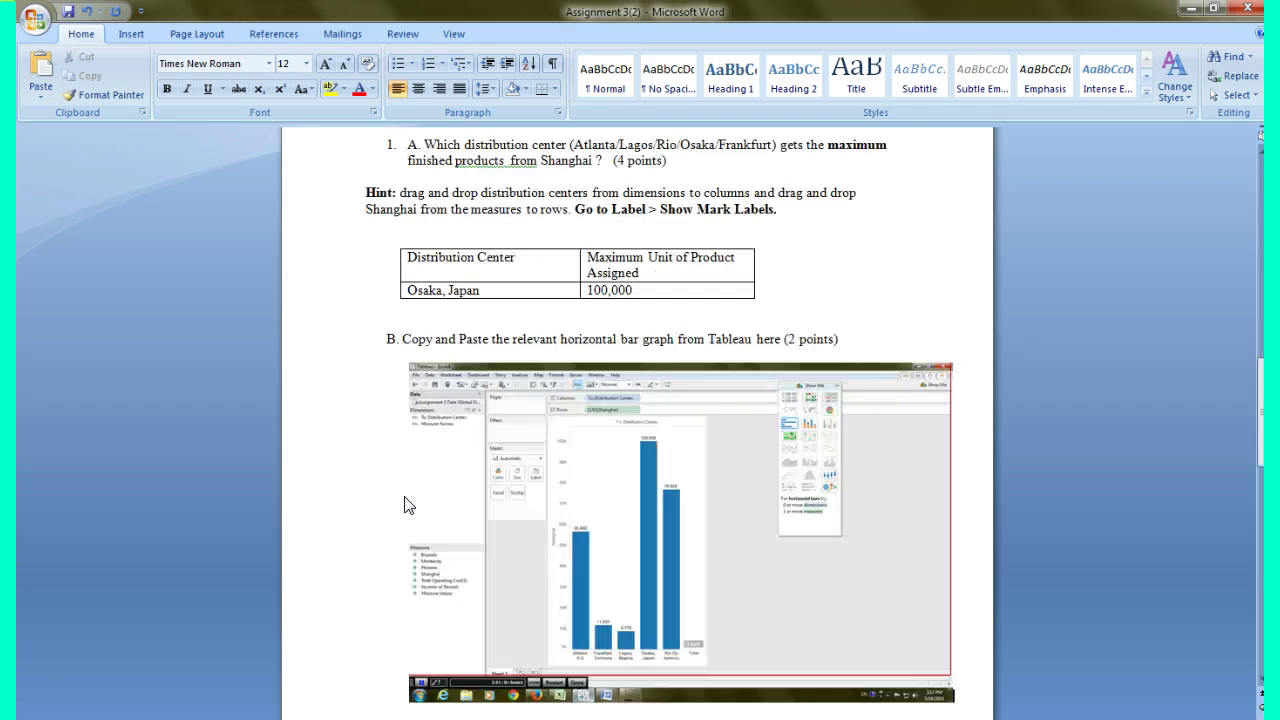
left_click_drag(1262, 380, 1264, 462)
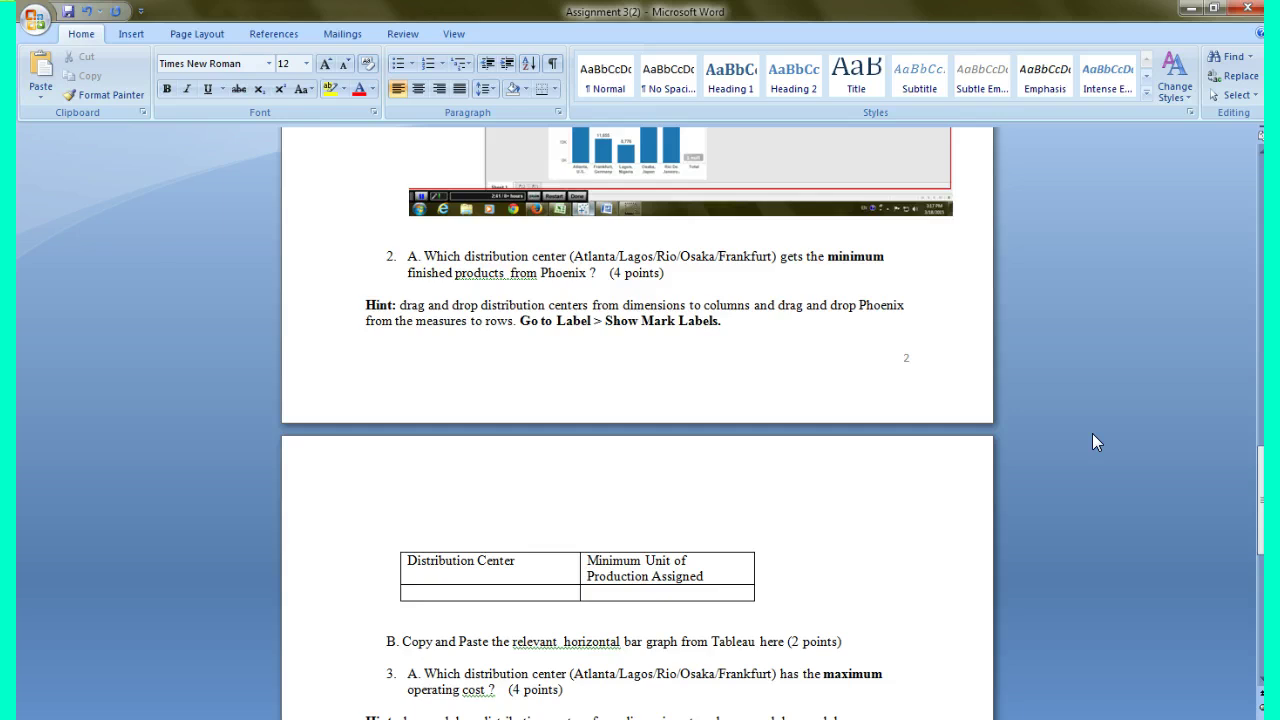
left_click(906, 542)
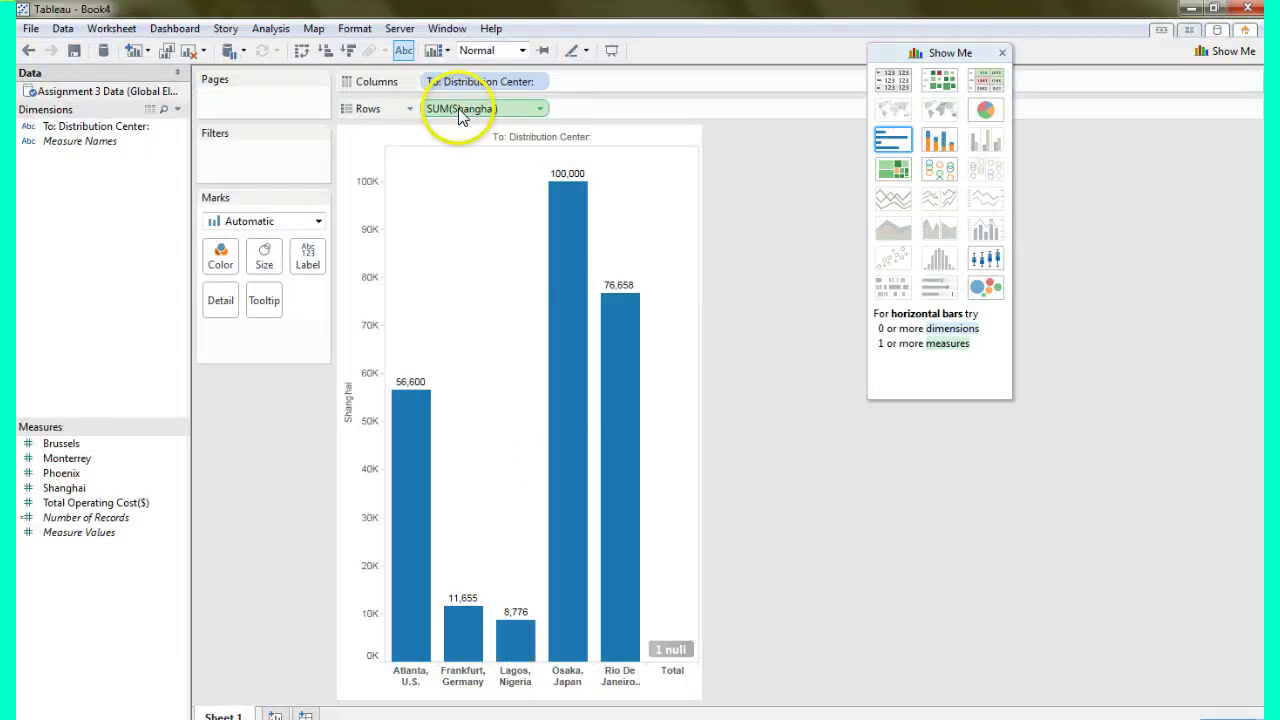
Replace SUM(Shanghai) on Rows with Phoenix, keeping mark labels shown.
left_click_drag(460, 110, 100, 130)
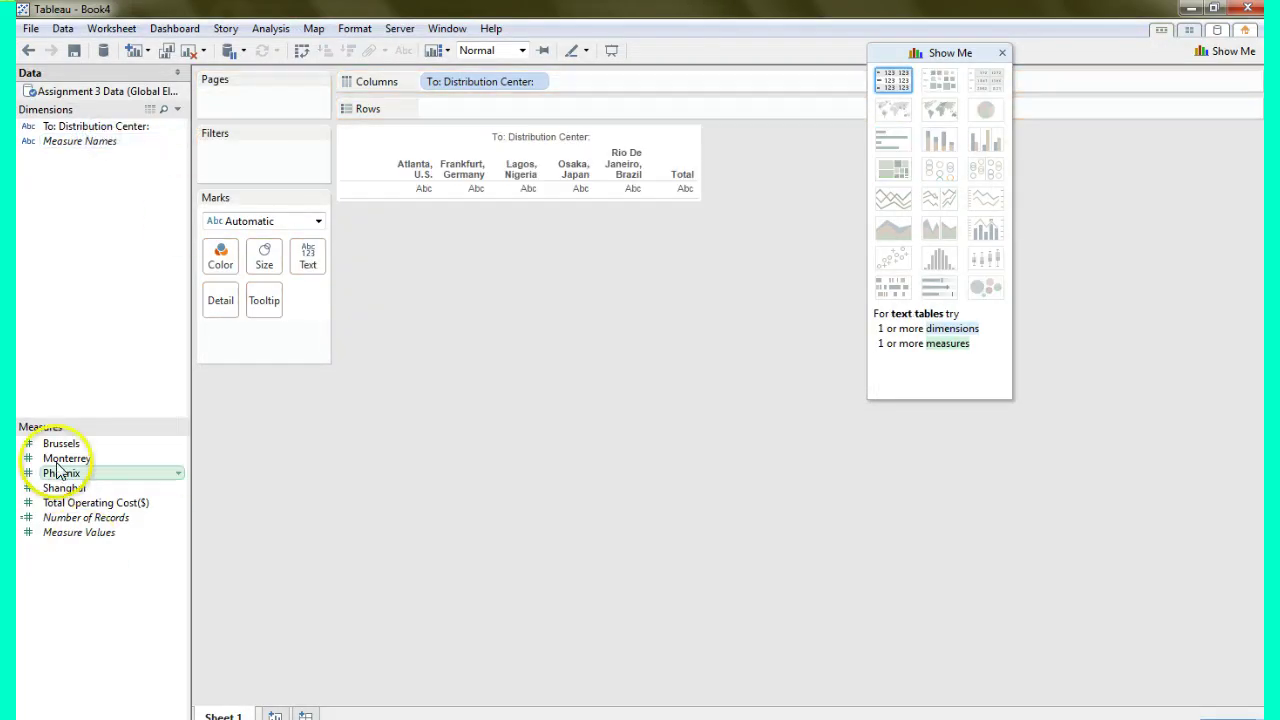
left_click_drag(57, 473, 455, 110)
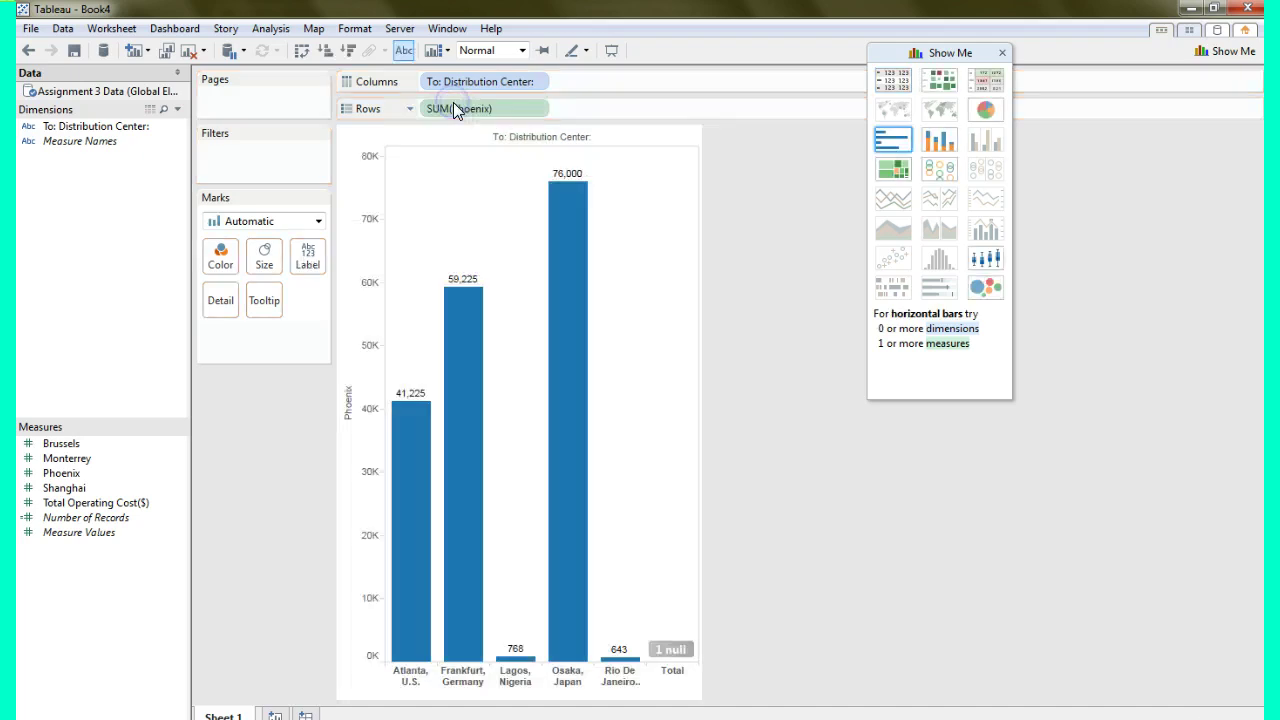
left_click(307, 260)
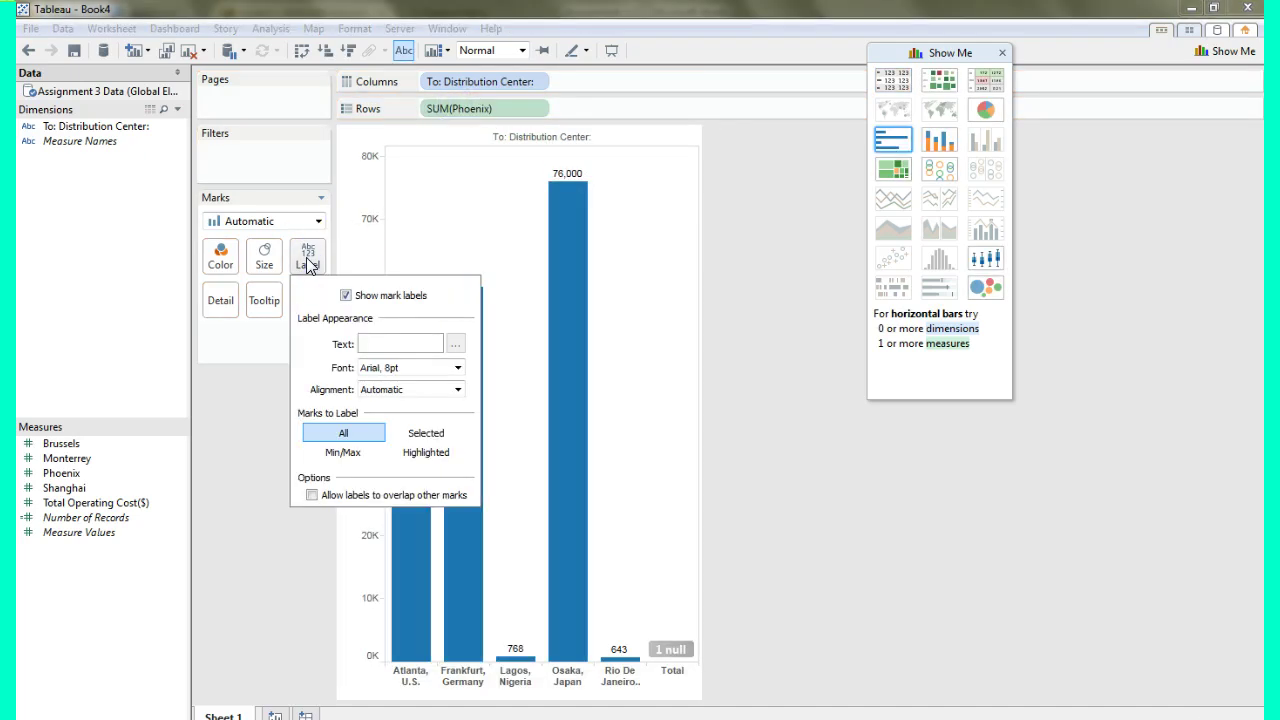
left_click(236, 382)
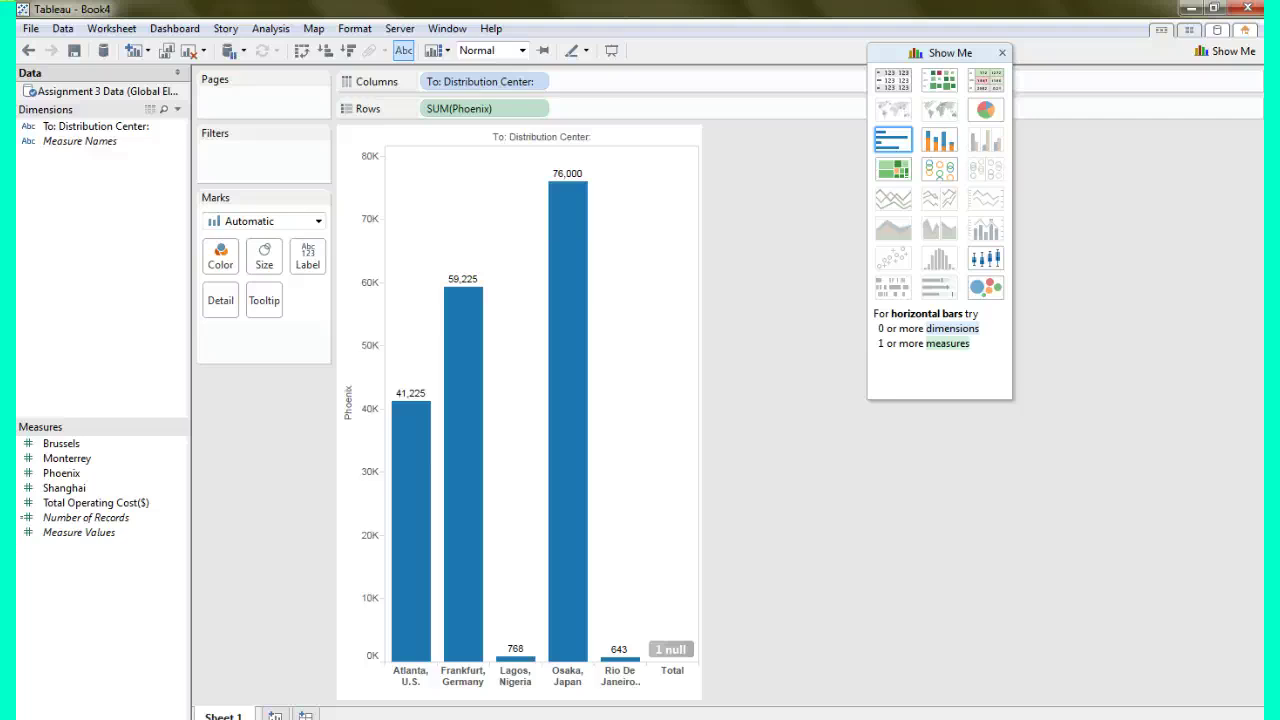
Enter 'Rio De Generio' and 643 minimum units in question 2's answer table.
key("alt+Tab")
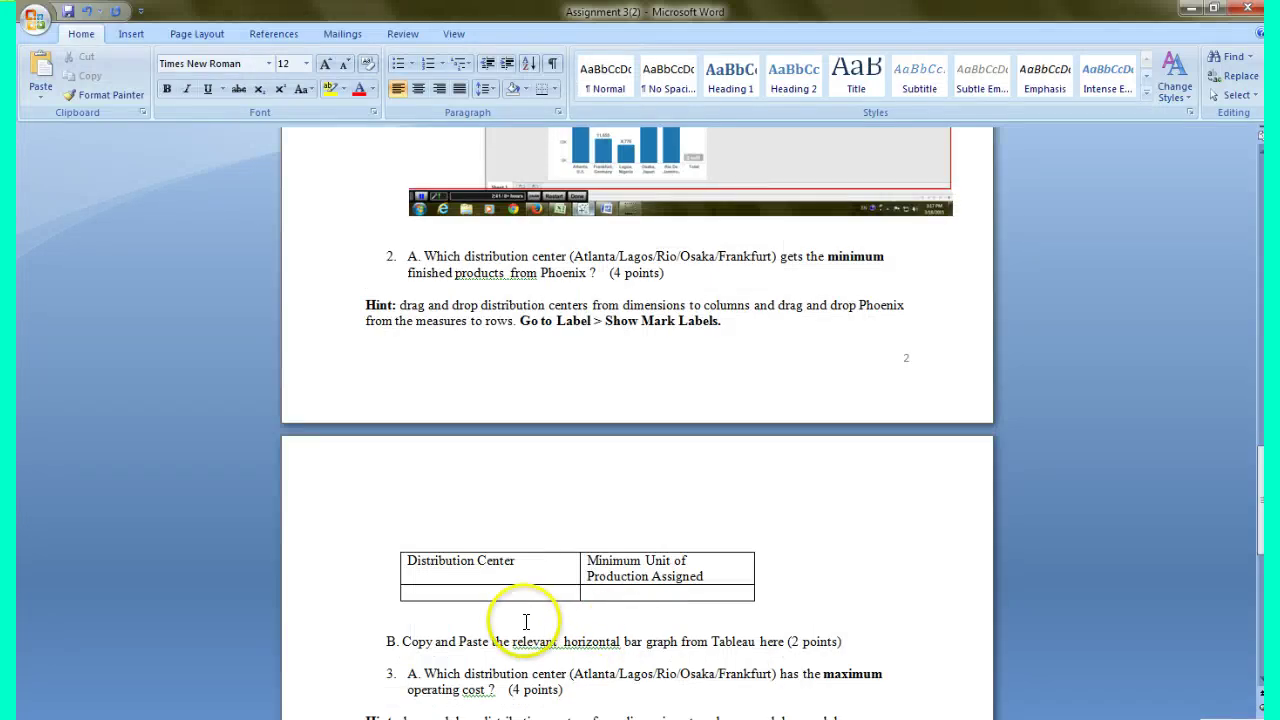
left_click(503, 592)
type("Rio")
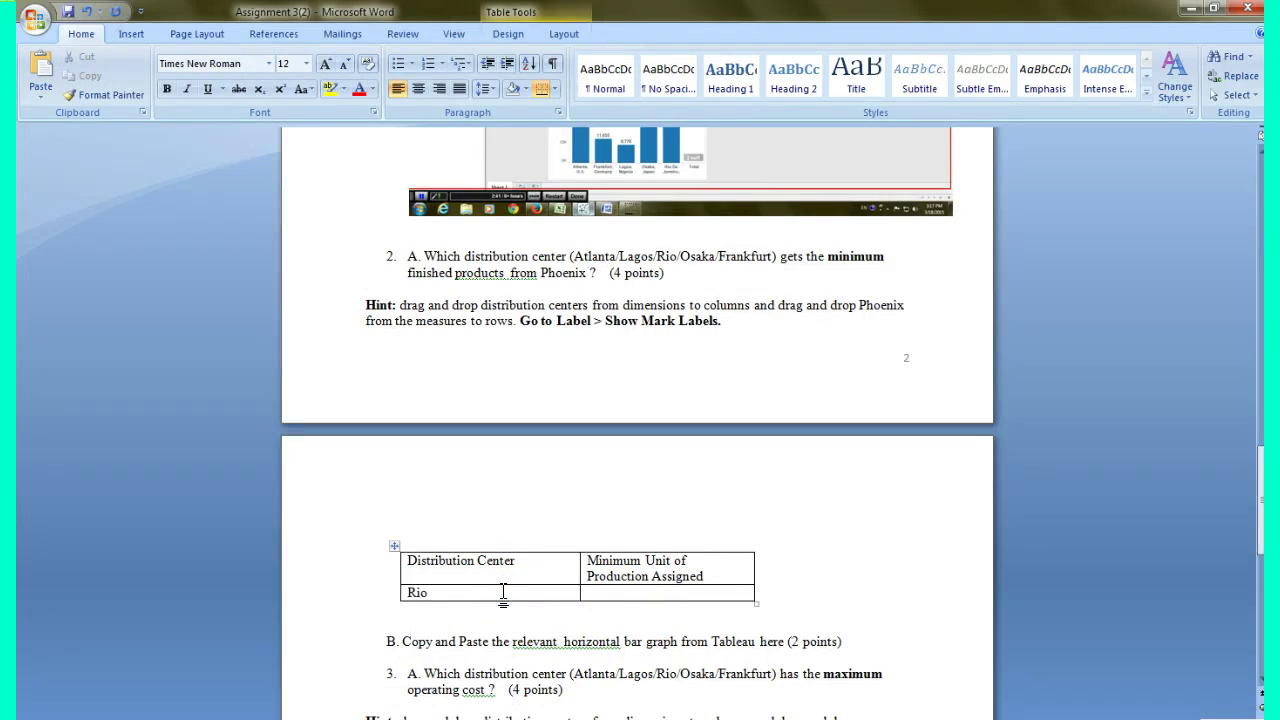
type(" De Gene")
type("rio")
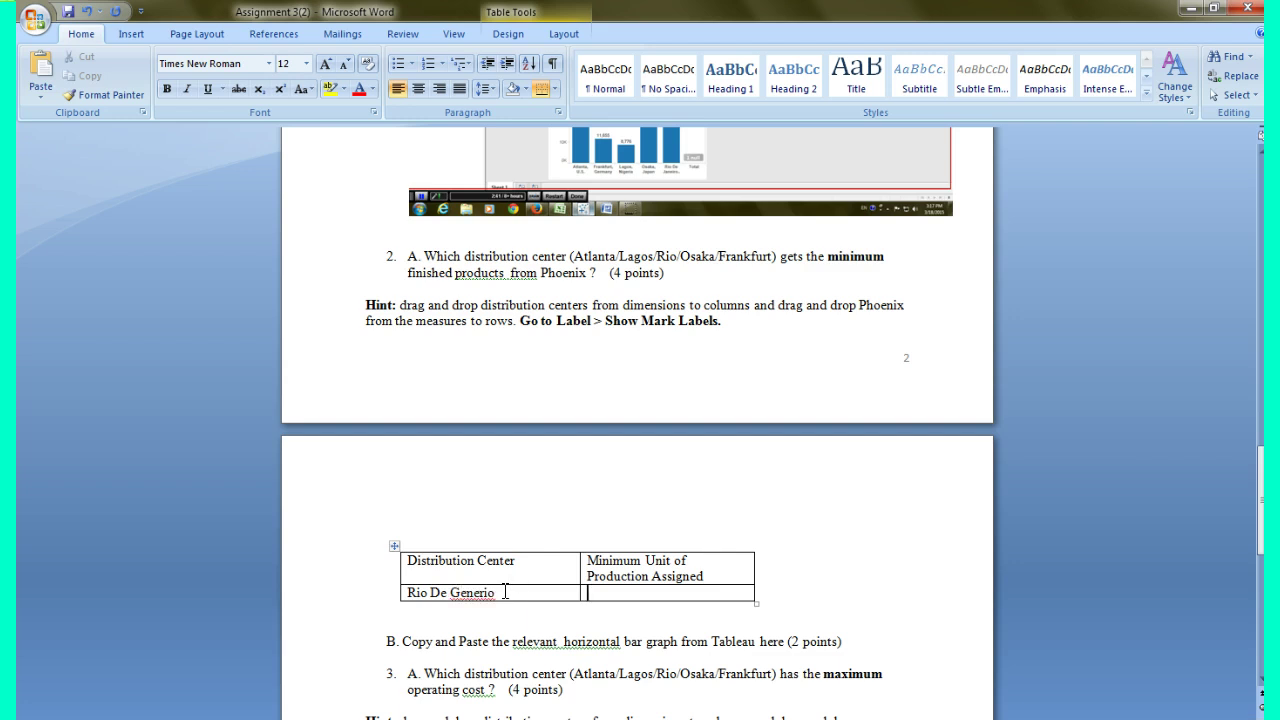
key("alt+Tab")
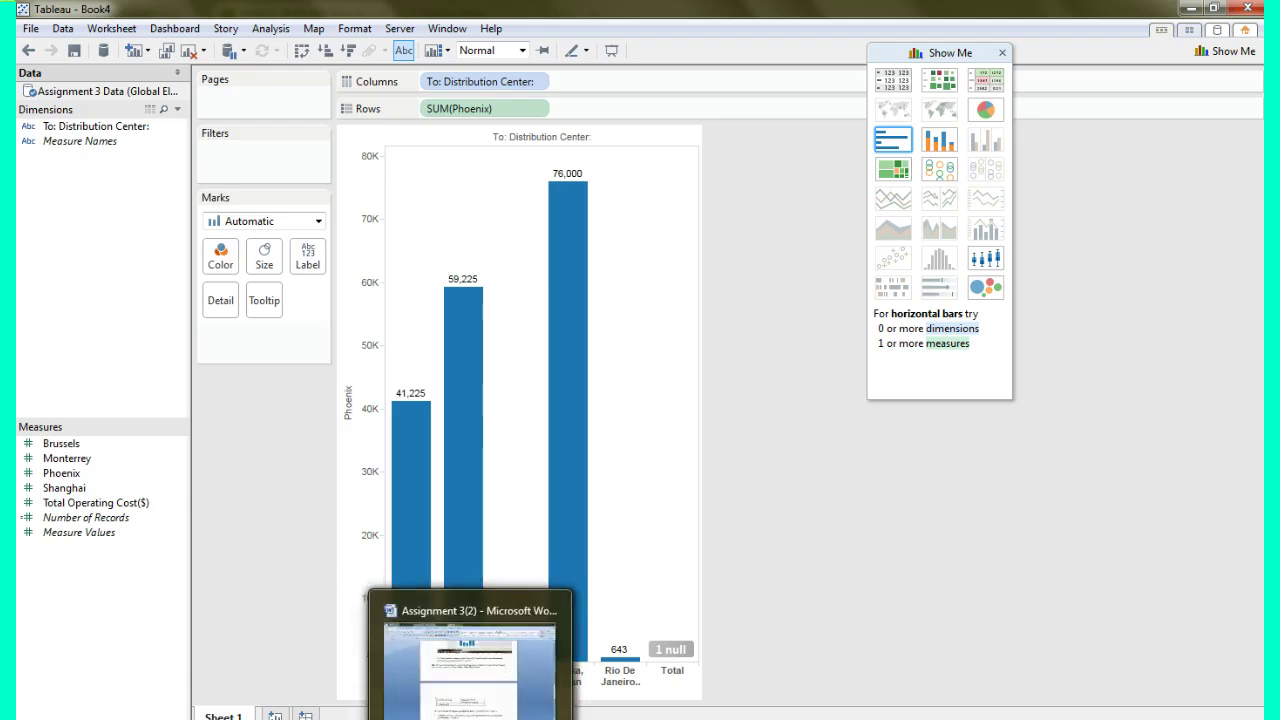
left_click(470, 665)
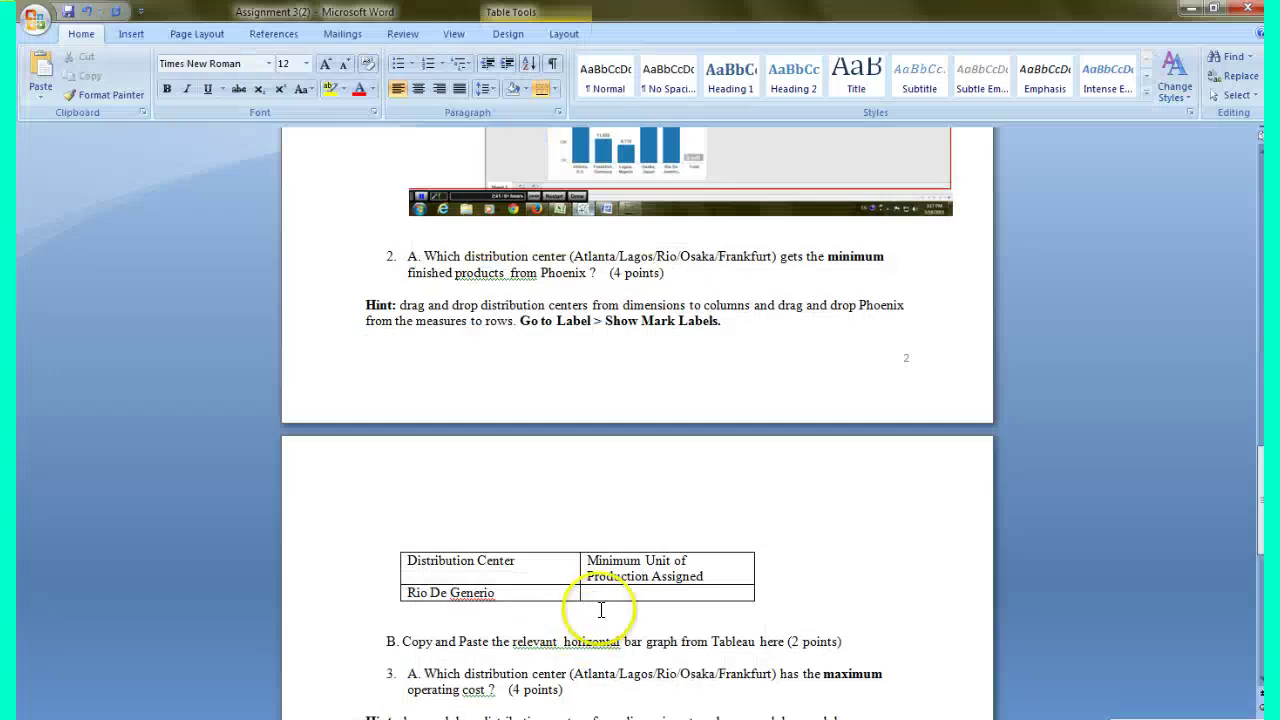
left_click(646, 594)
type("6")
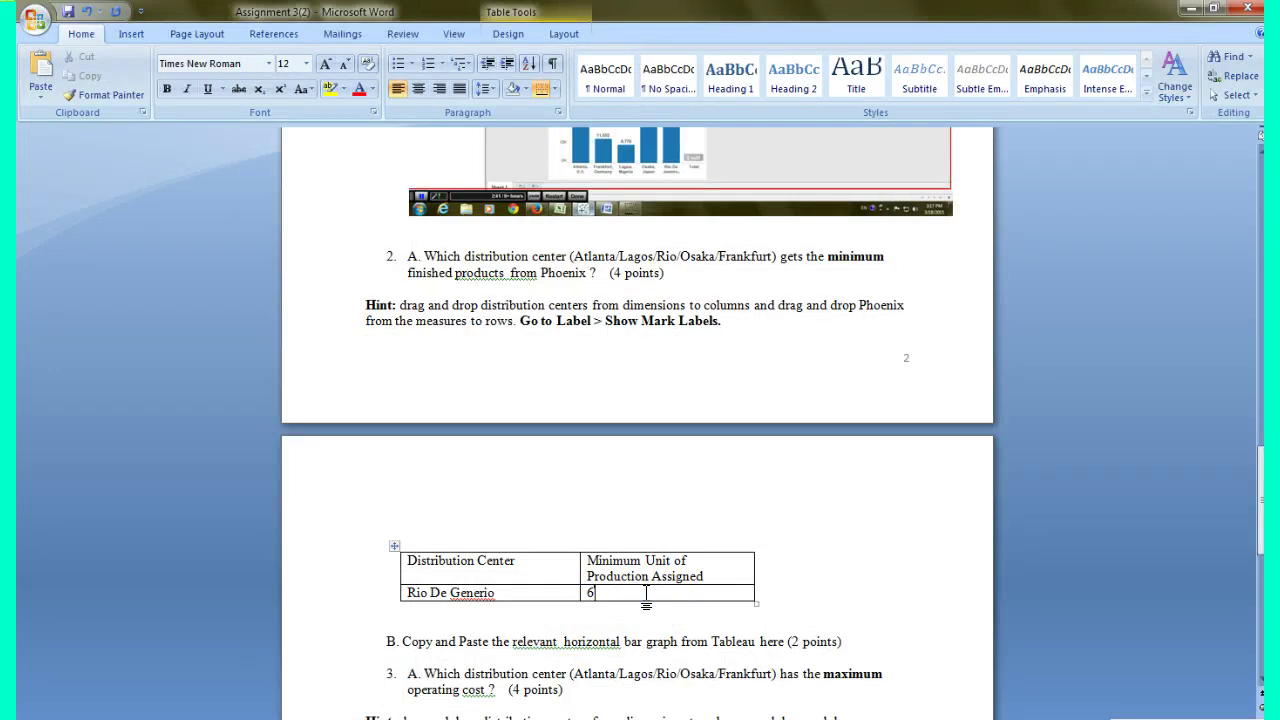
type("43")
left_click(581, 613)
Correct the city name's spelling to 'Rio De Janeiro'.
key("alt+Tab")
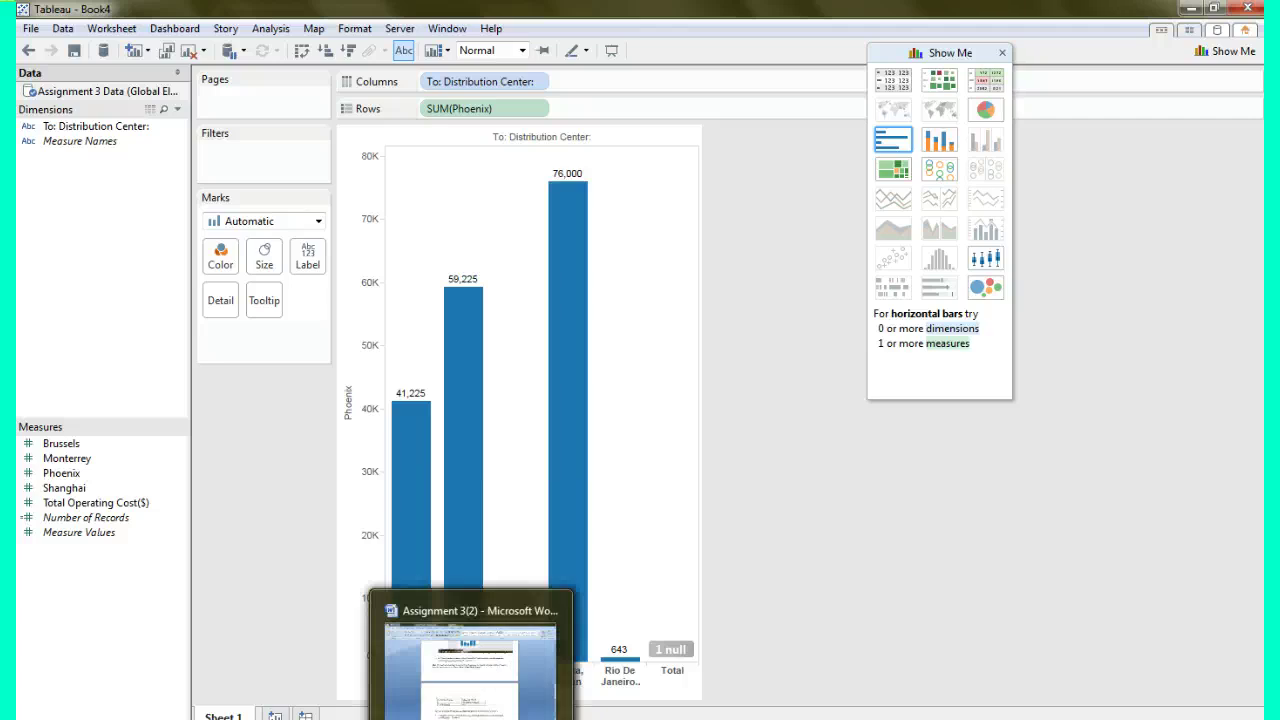
left_click(470, 660)
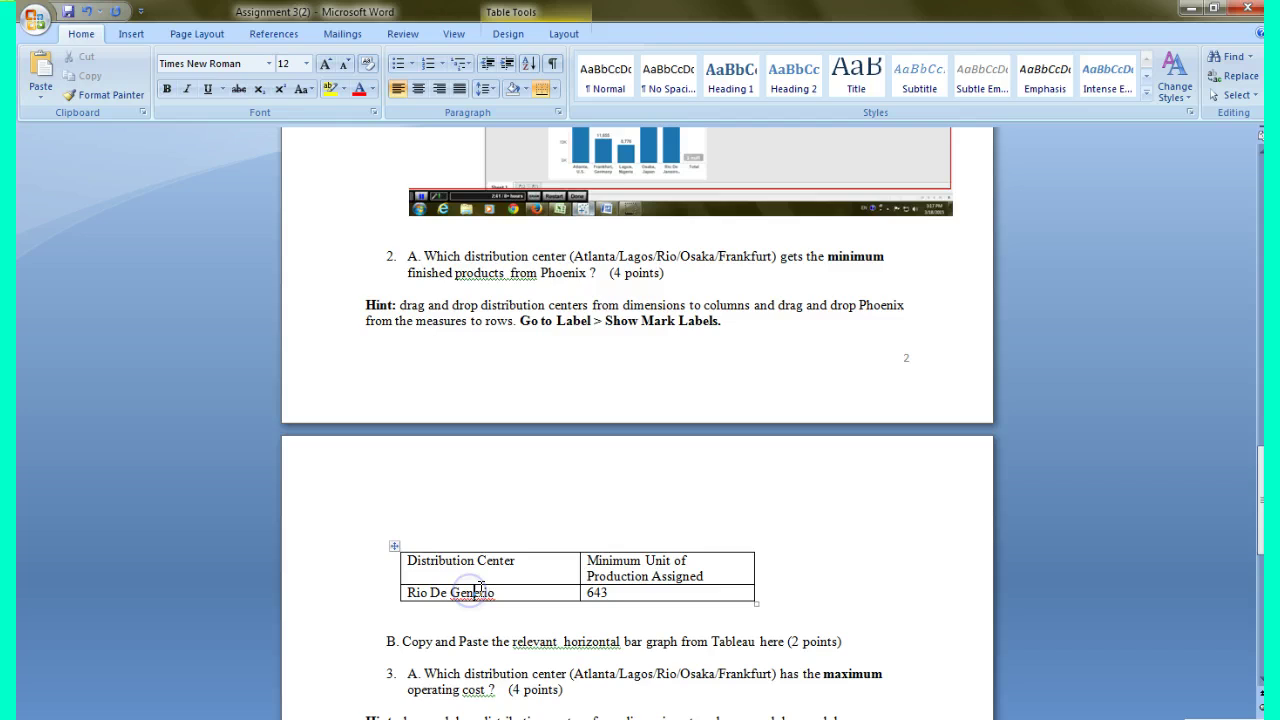
key("BackSpace")
key("BackSpace")
key("BackSpace")
type("Ja")
type("ne")
type("i")
key("BackSpace")
Add a new line after item 2B and paste the Phoenix chart screenshot there.
left_click(857, 645)
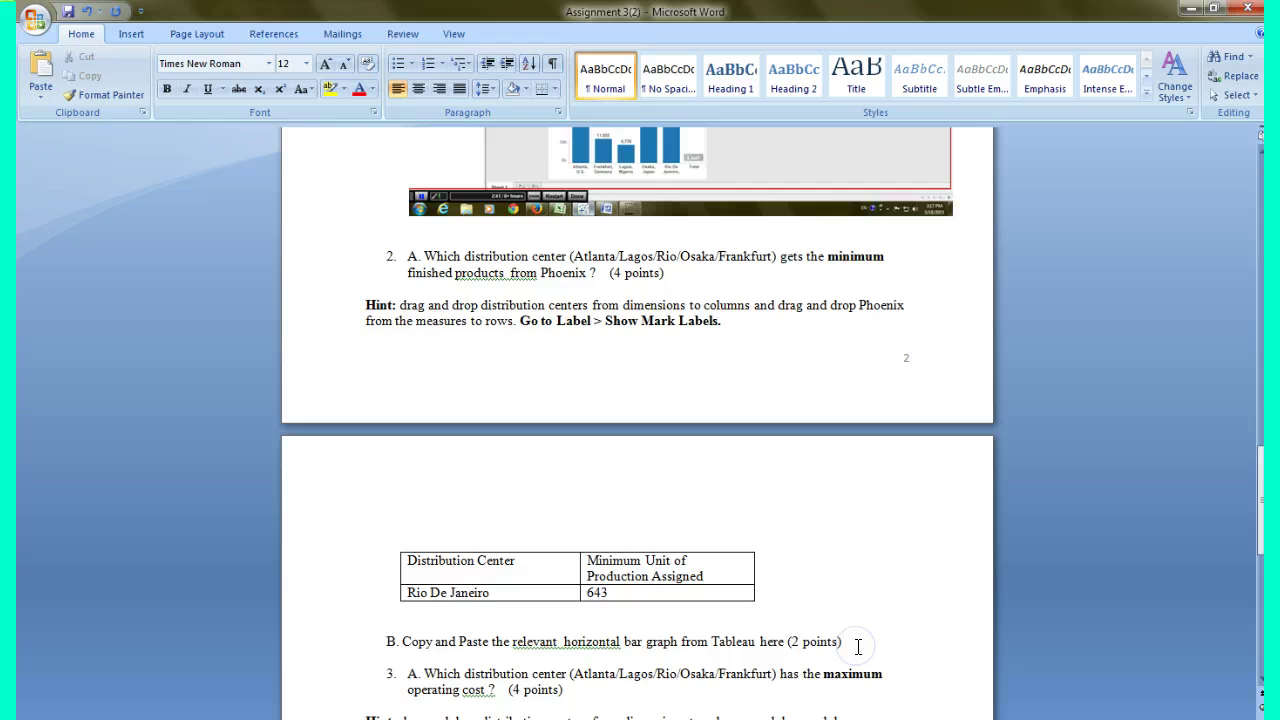
key("Return")
key("ctrl+v")
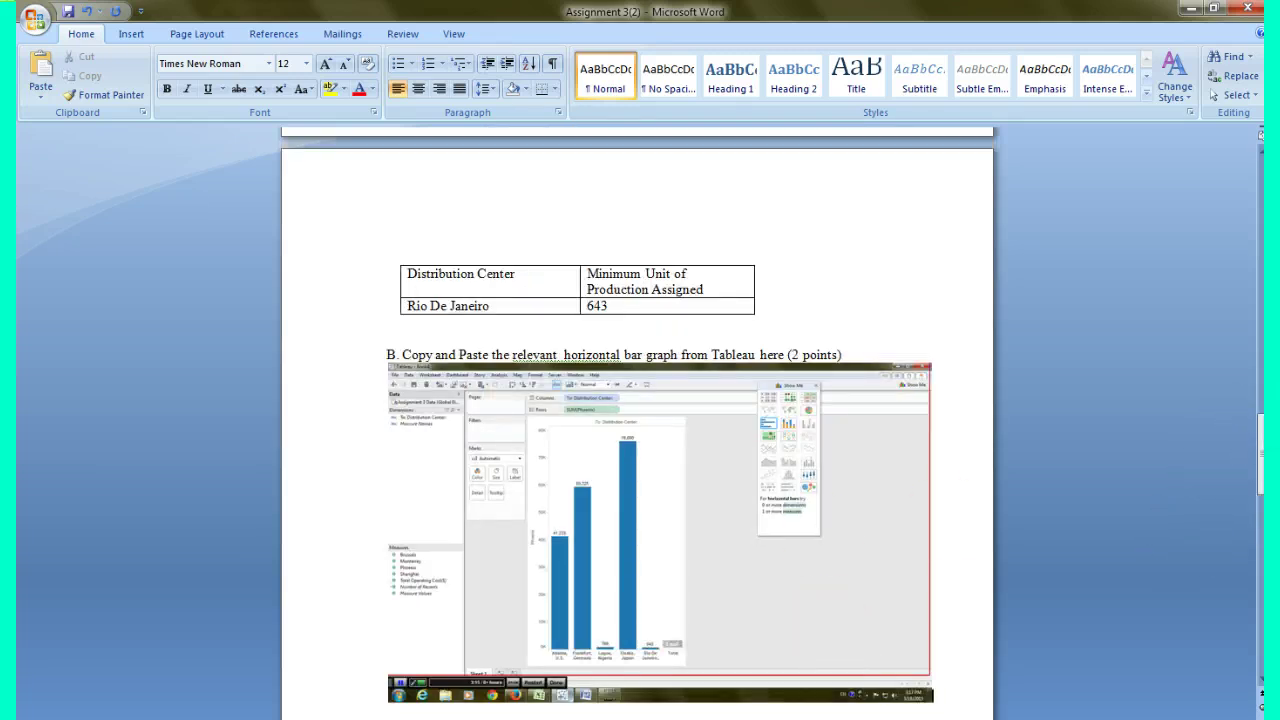
left_click_drag(1258, 429, 1262, 505)
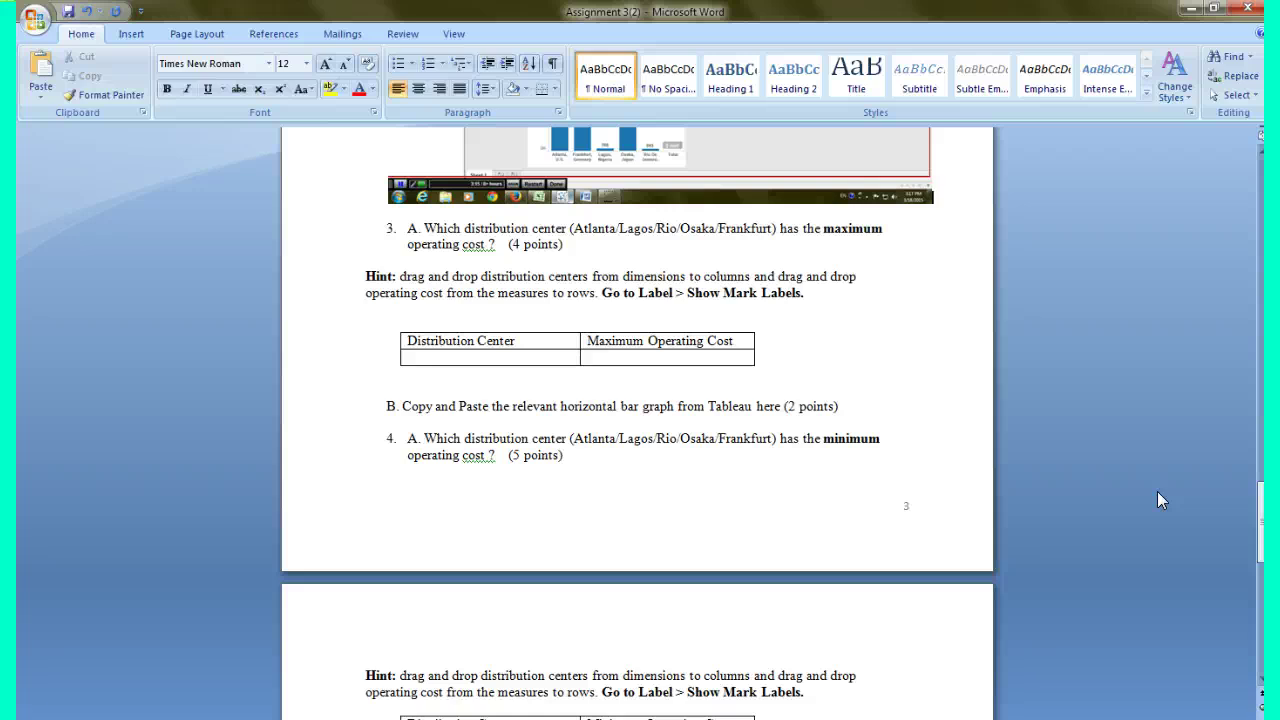
Clear the sheet and plot labelled Total Operating Cost($) bars by To: Distribution Center.
key("alt+Tab")
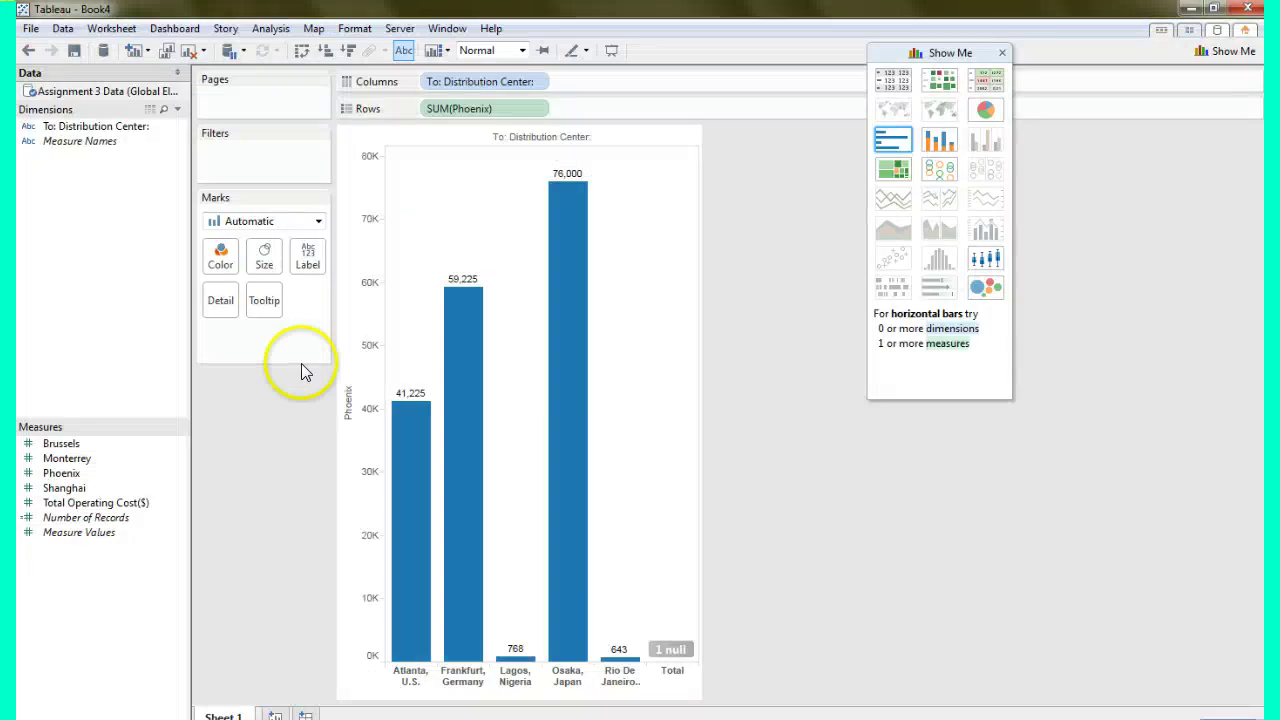
left_click(187, 53)
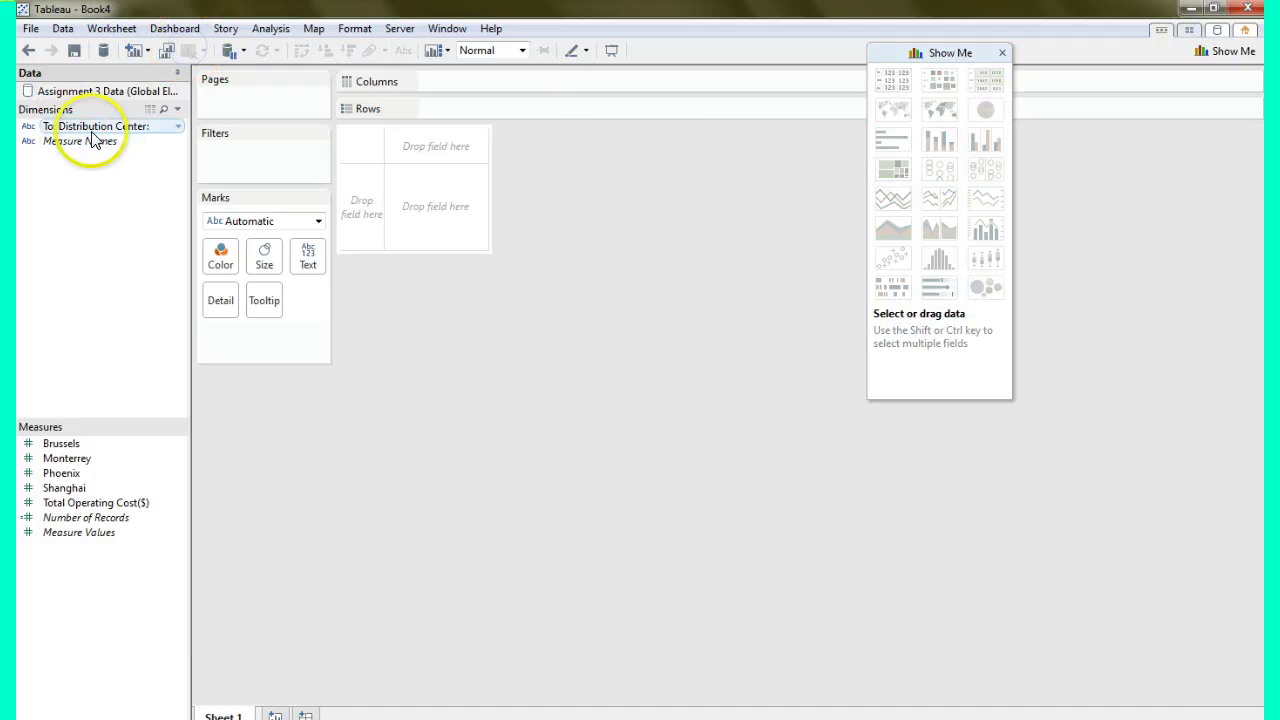
left_click_drag(98, 126, 461, 84)
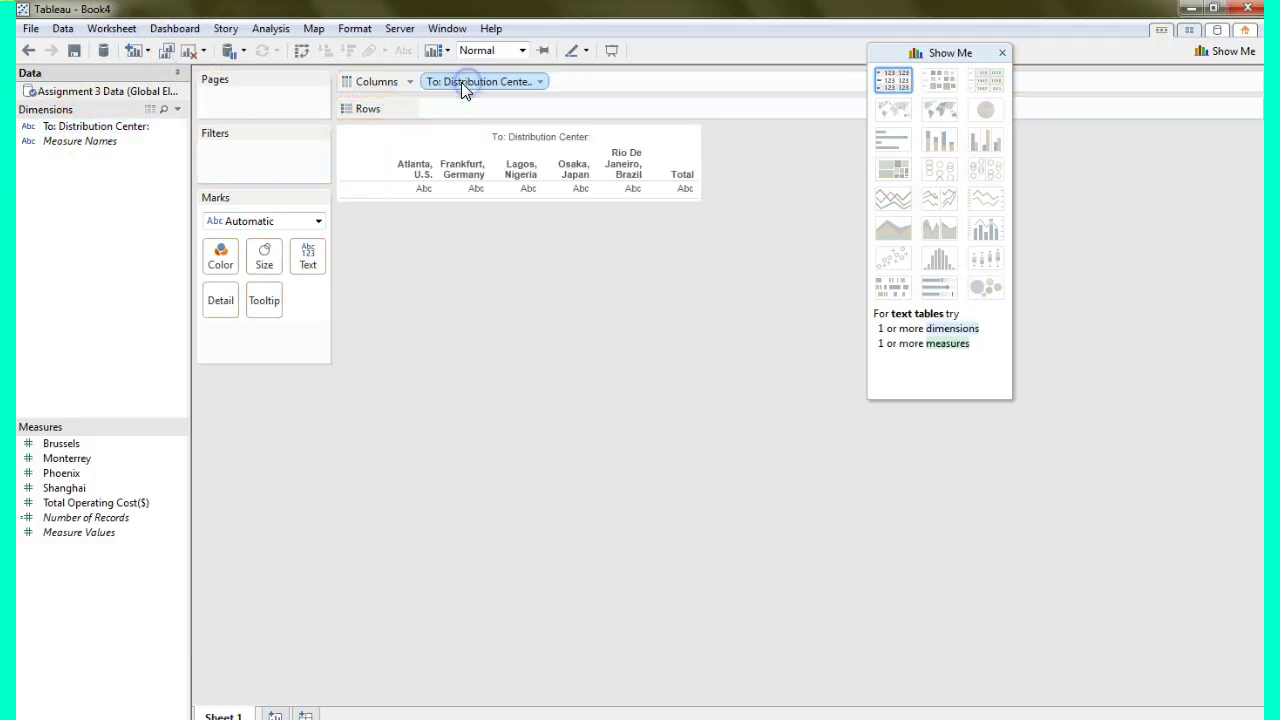
left_click_drag(95, 502, 481, 110)
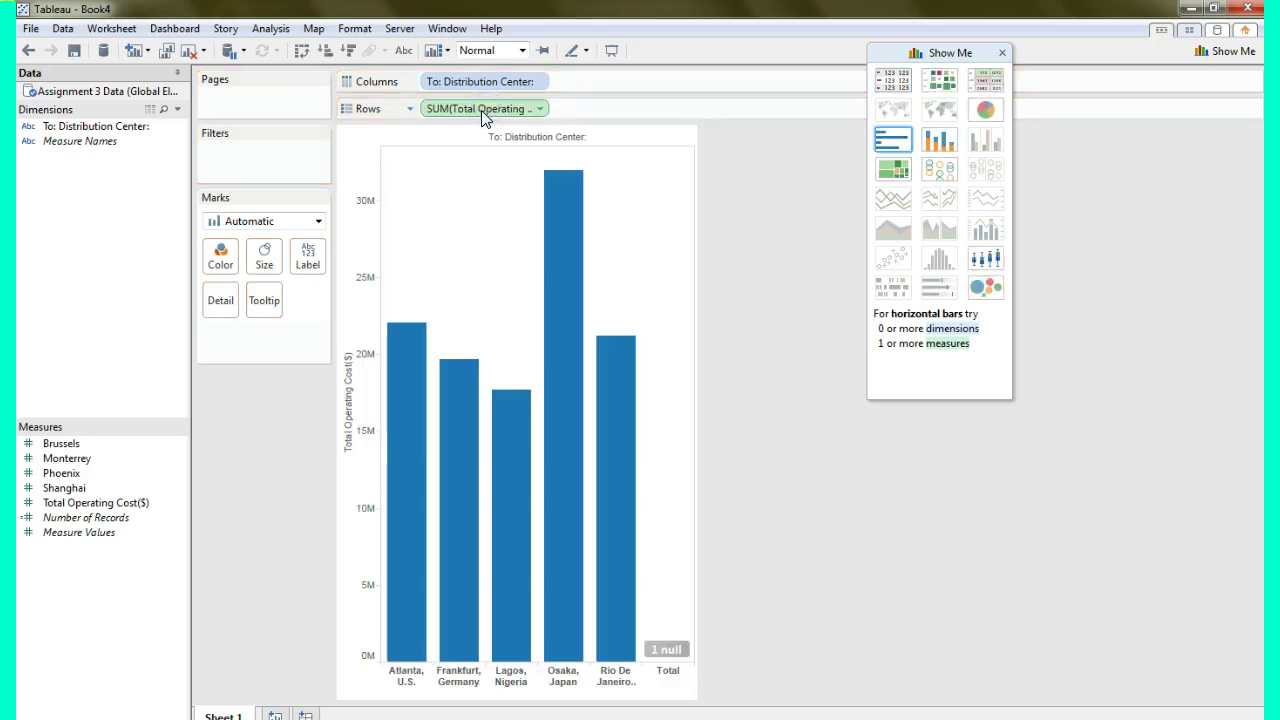
left_click(307, 255)
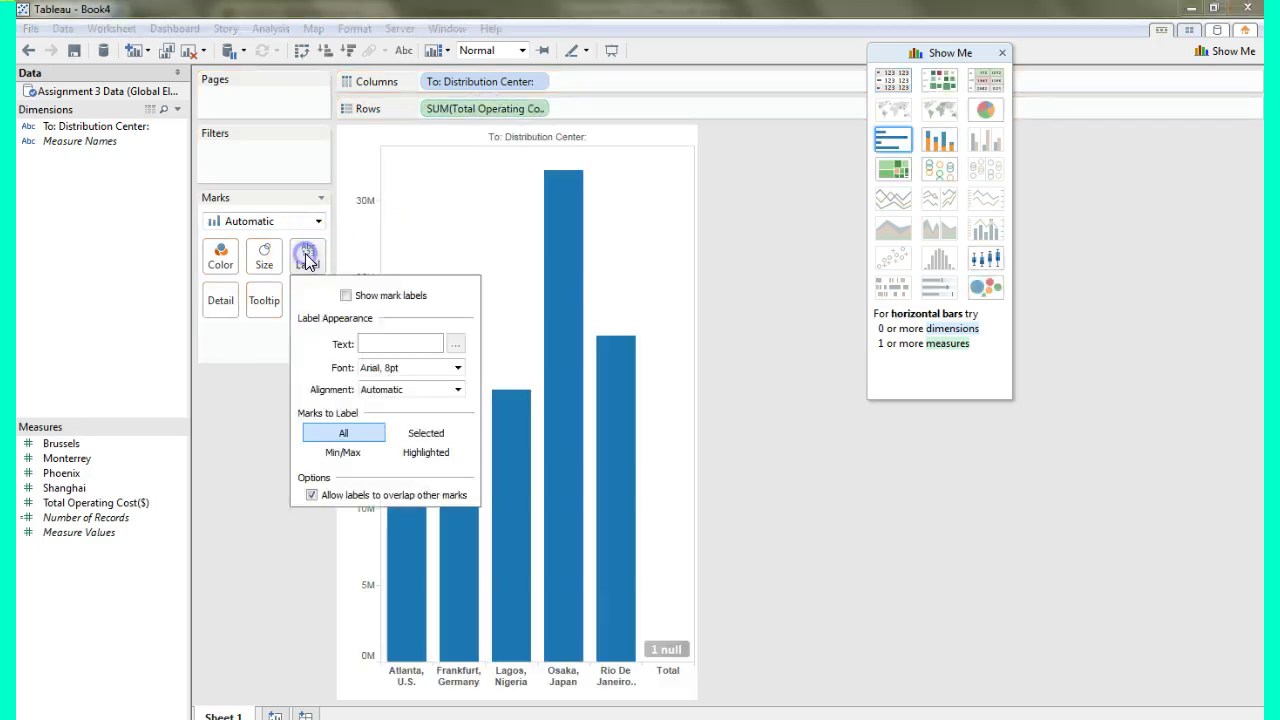
left_click(347, 295)
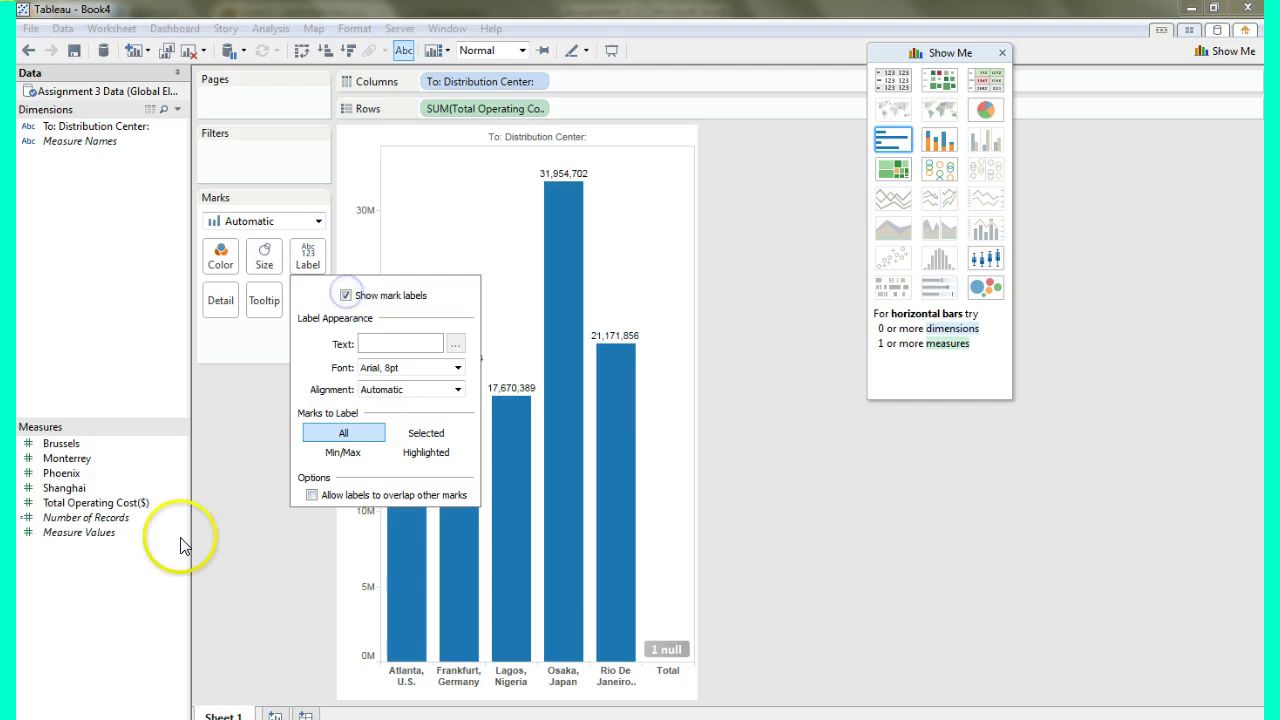
left_click(795, 229)
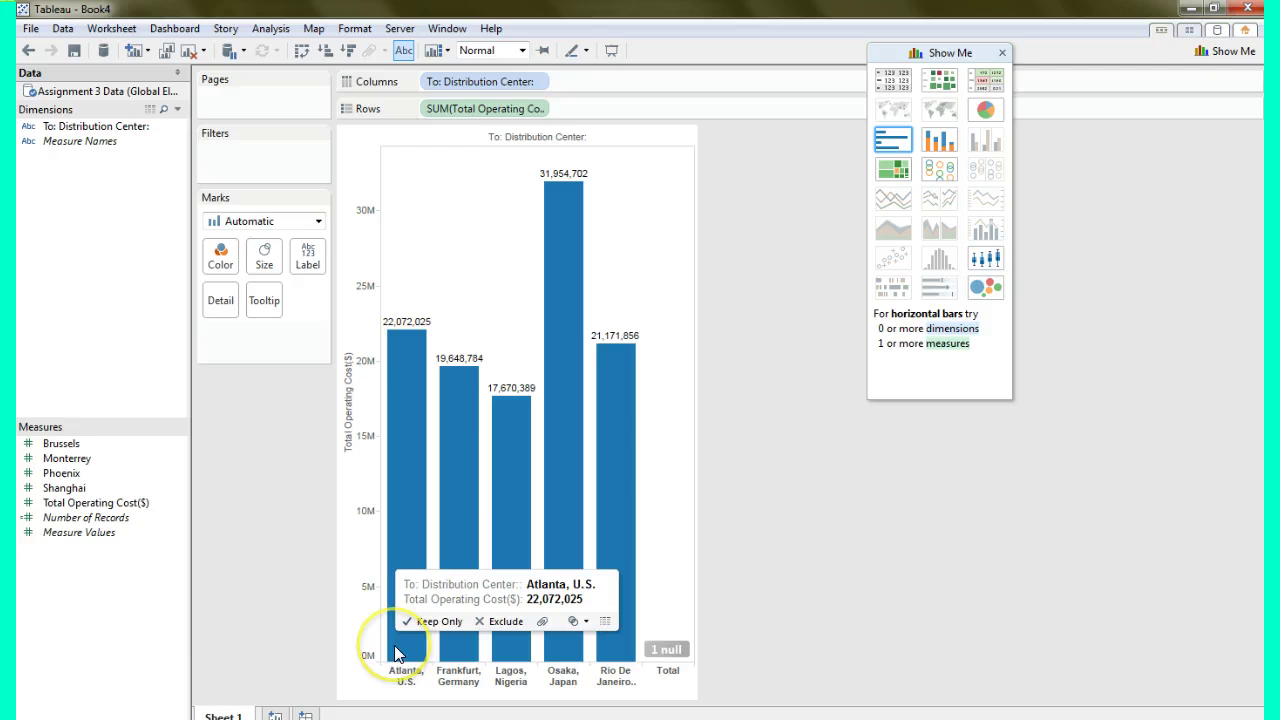
Paste the operating-cost chart screenshot on a new line below question 3 part B.
key("alt+Tab")
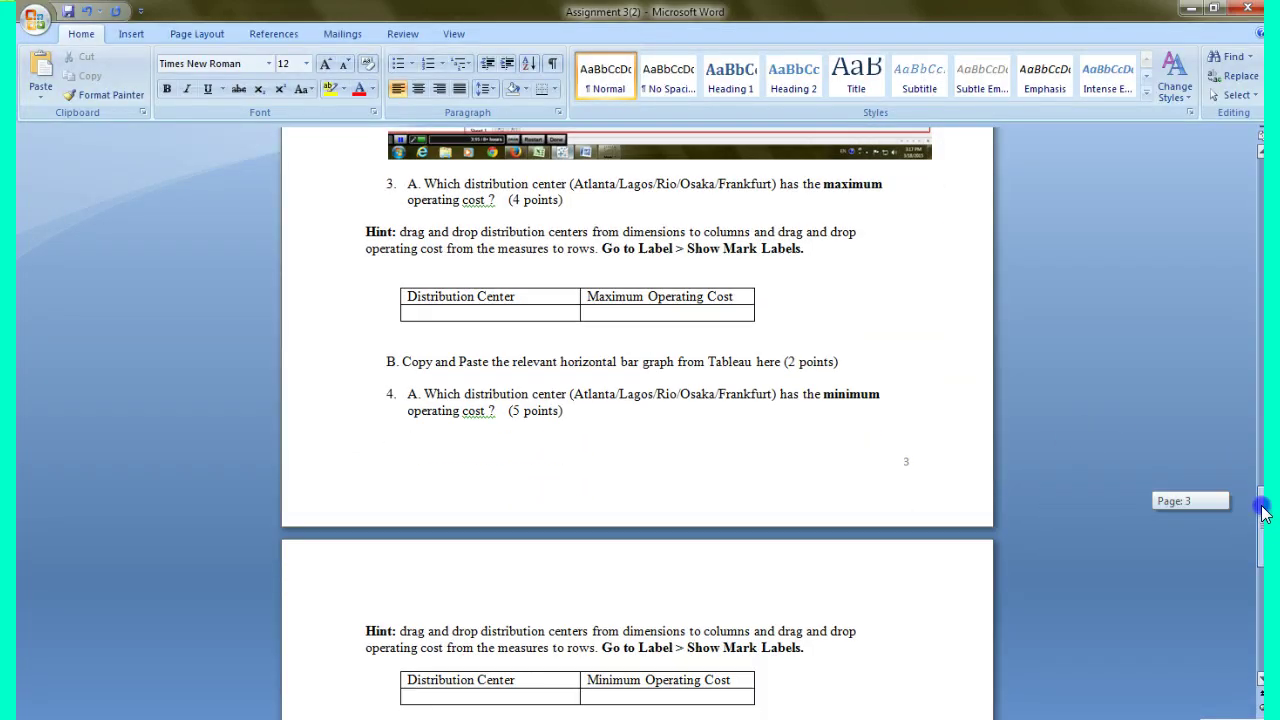
left_click_drag(1263, 505, 1262, 516)
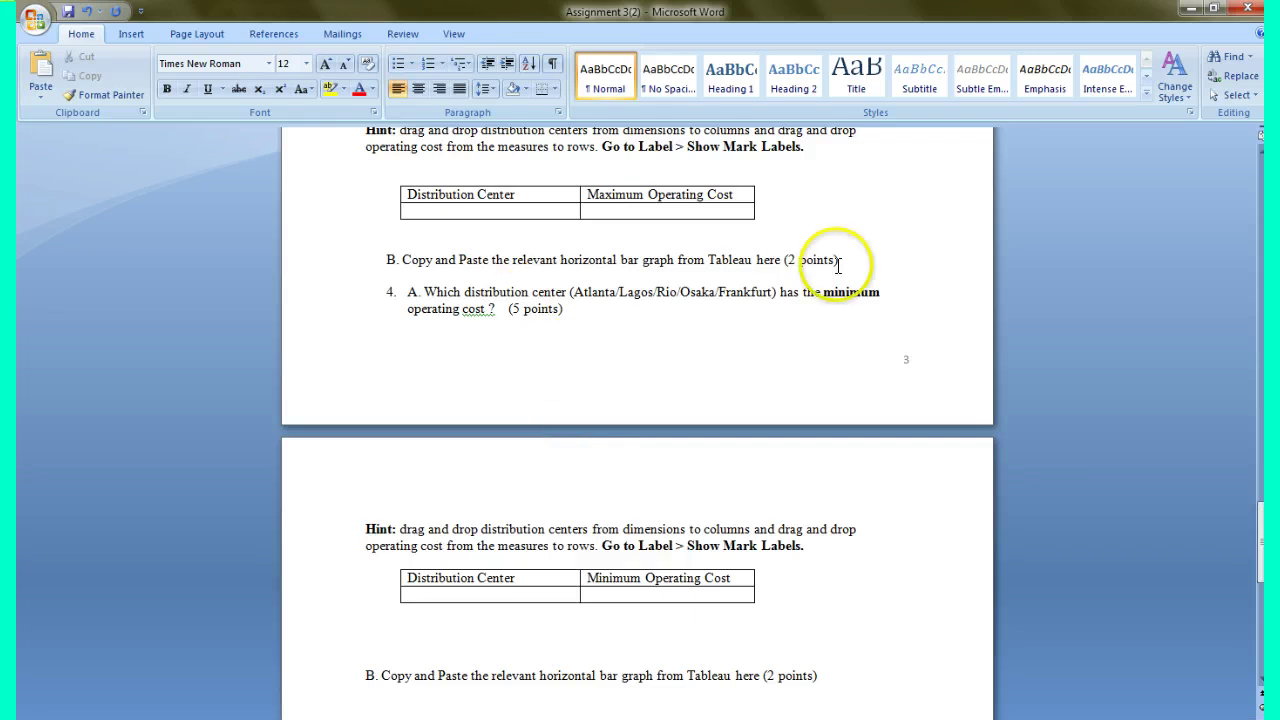
left_click(845, 259)
key("Return")
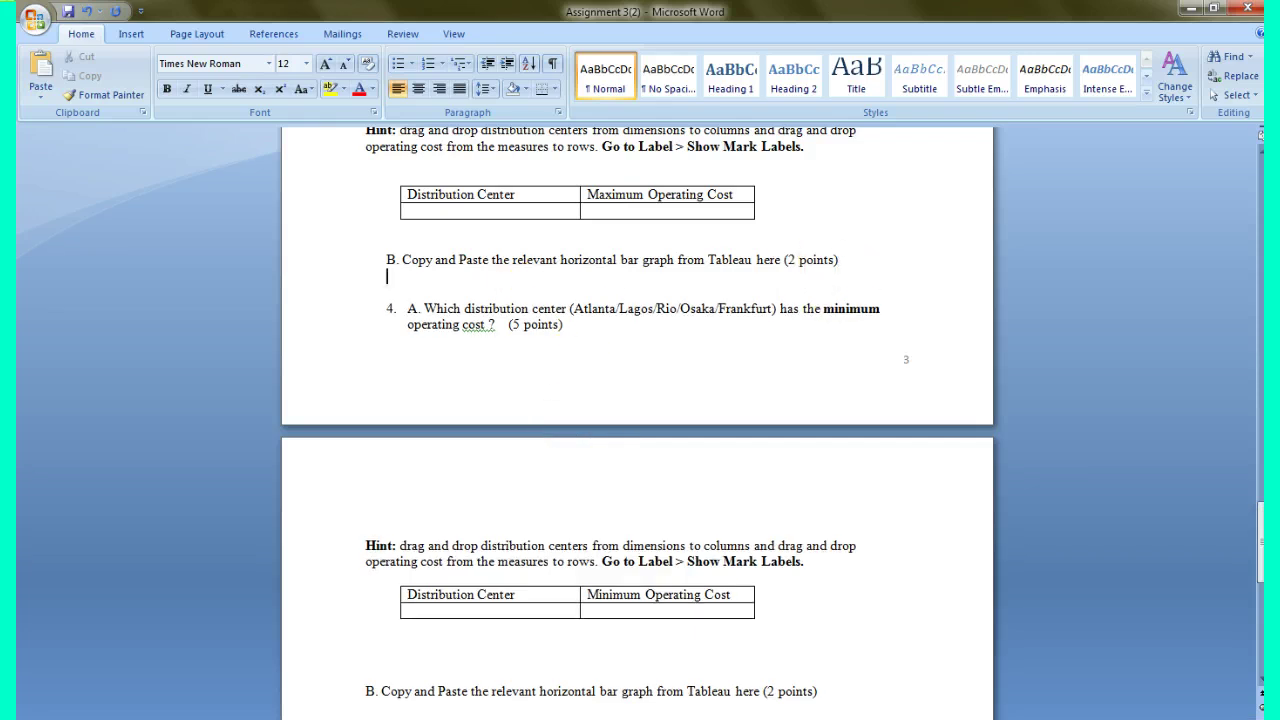
key("ctrl+v")
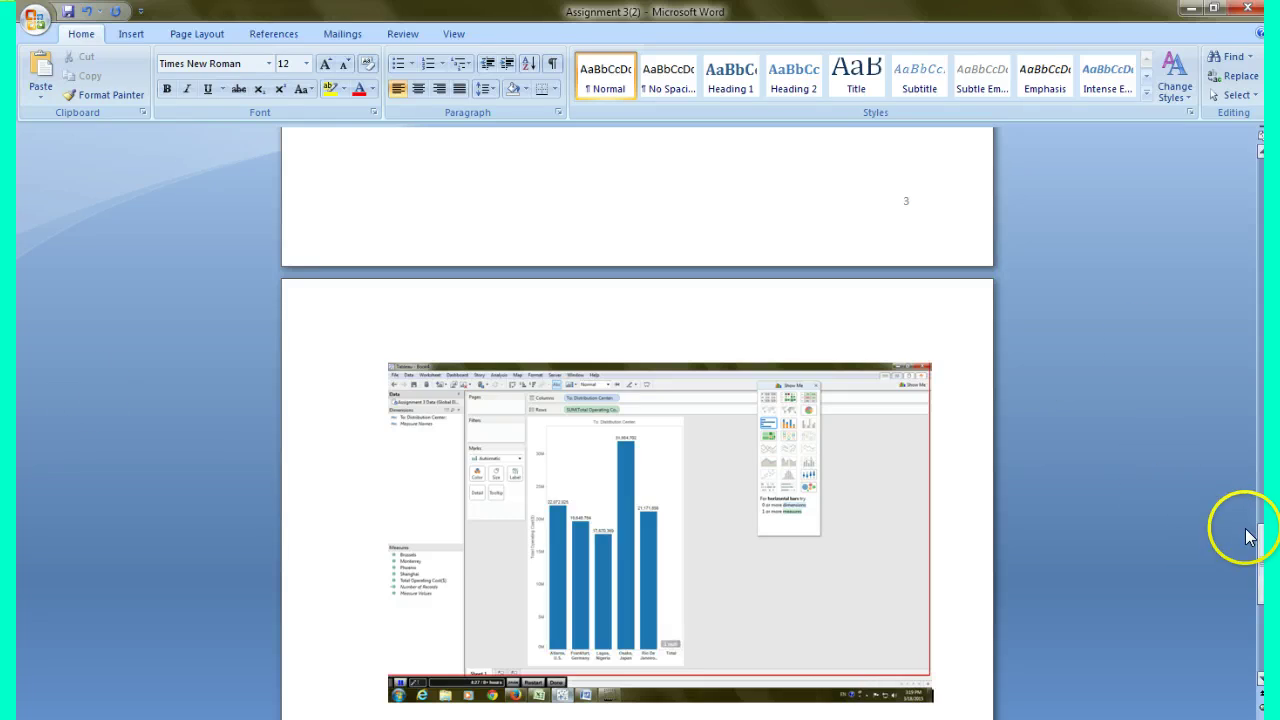
Check Osaka, Japan's top operating cost of 31,954,702 on the Tableau chart.
left_click_drag(1261, 533, 1260, 495)
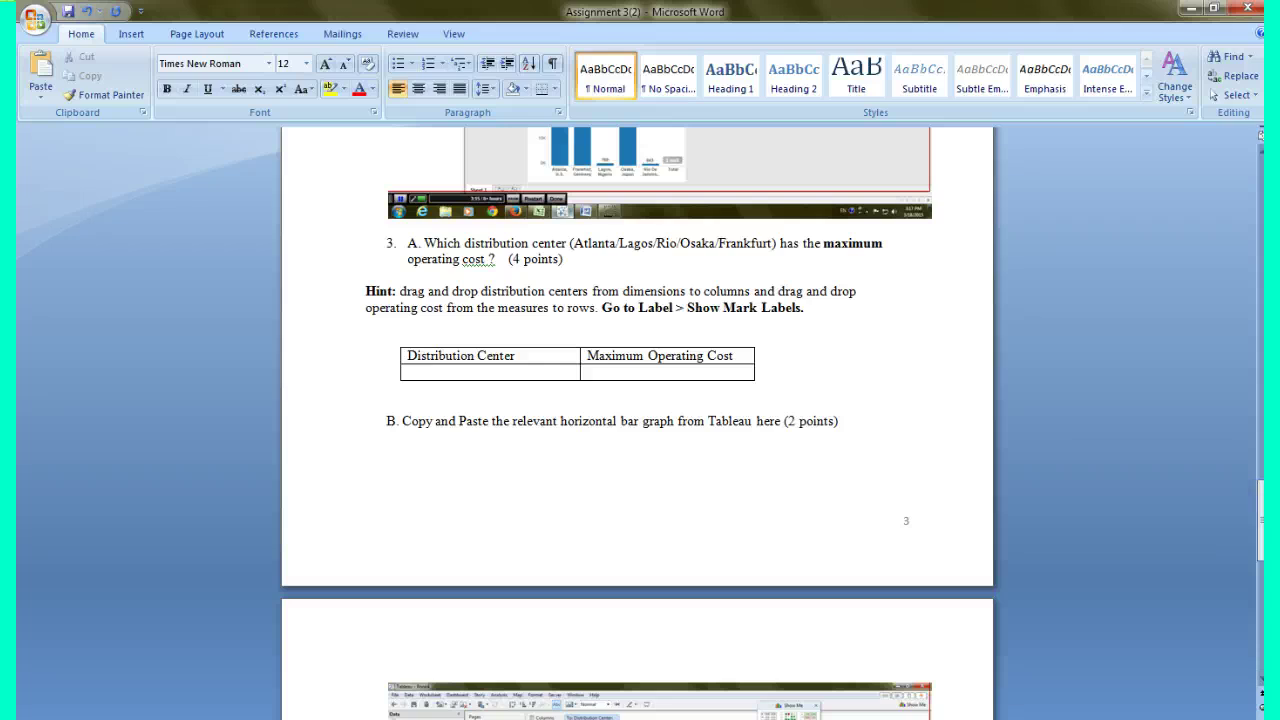
key("alt+Tab")
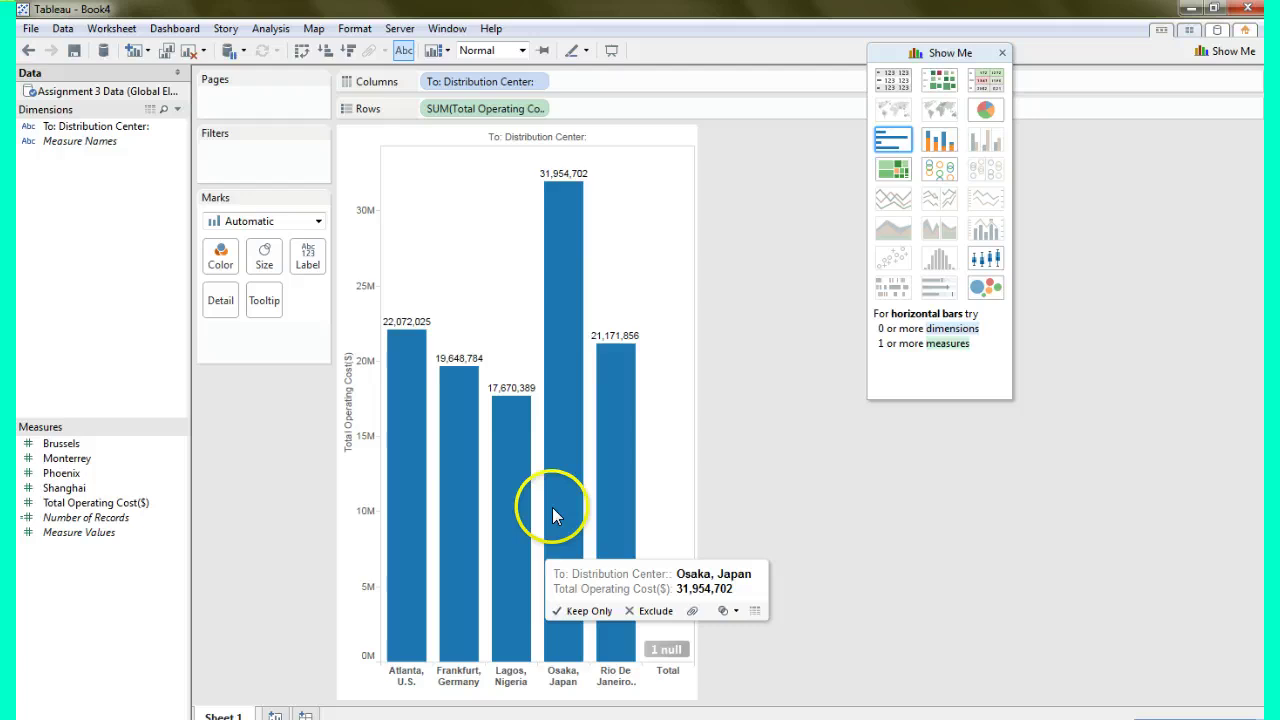
left_click(561, 247)
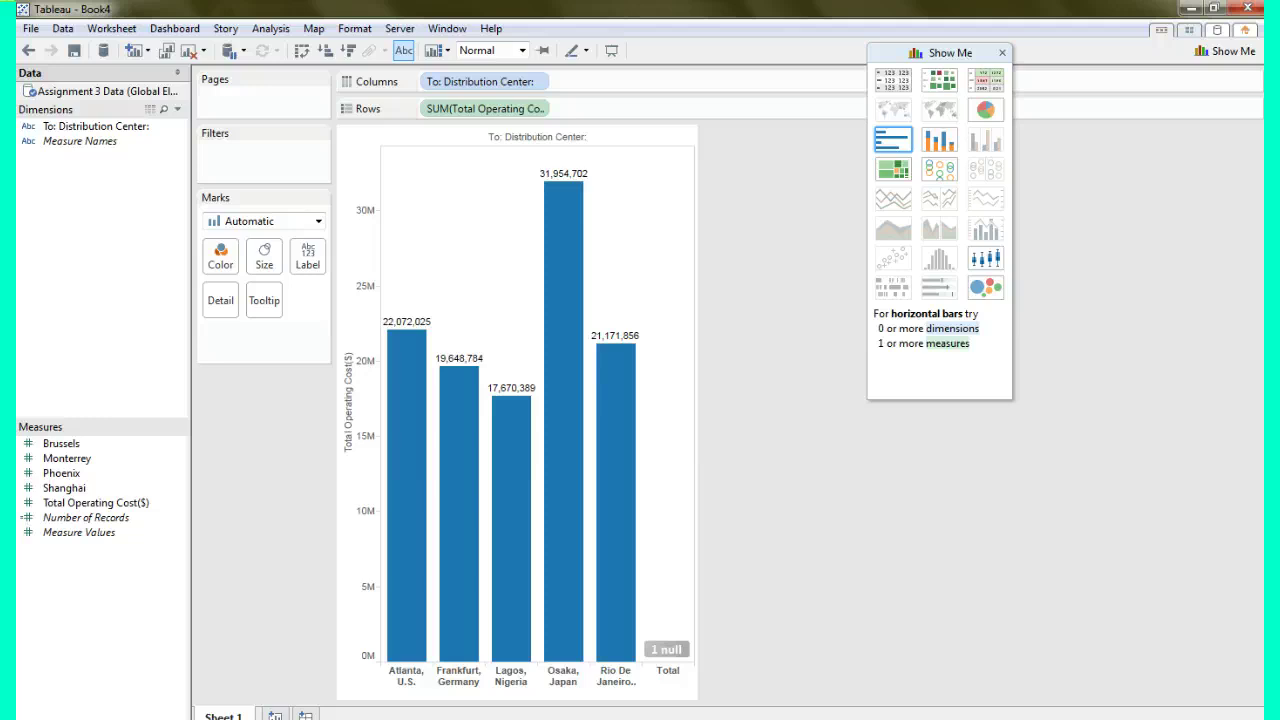
Fill question 3's table with 'Osaka, Japan' and maximum operating cost '$31,954,702'.
key("alt+Tab")
left_click(502, 372)
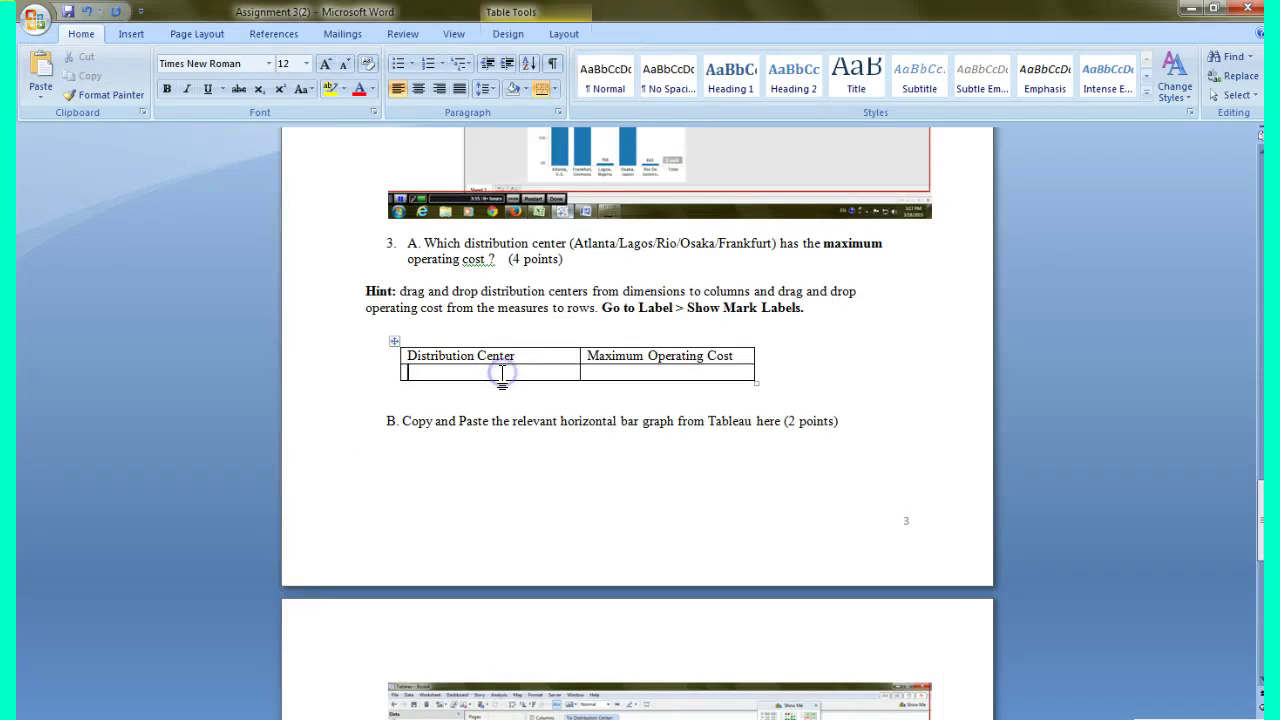
type("Osaka,")
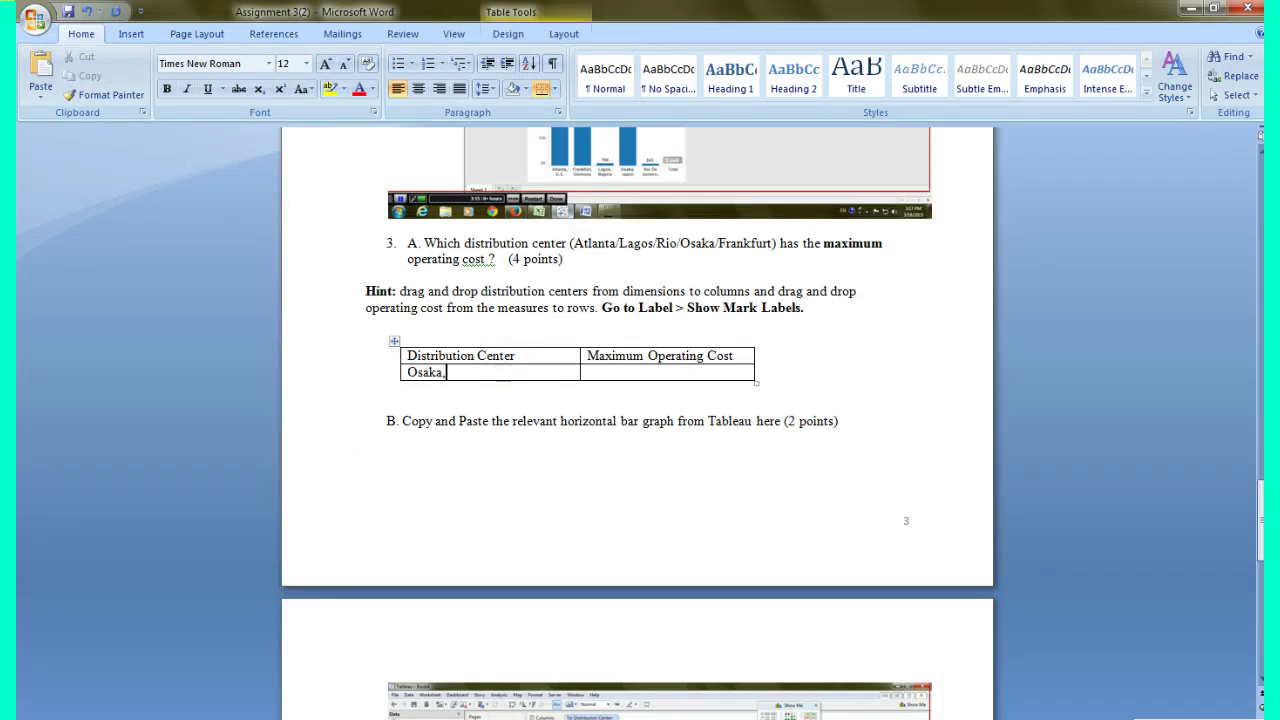
type(" Japan")
key("Tab")
left_click(480, 629)
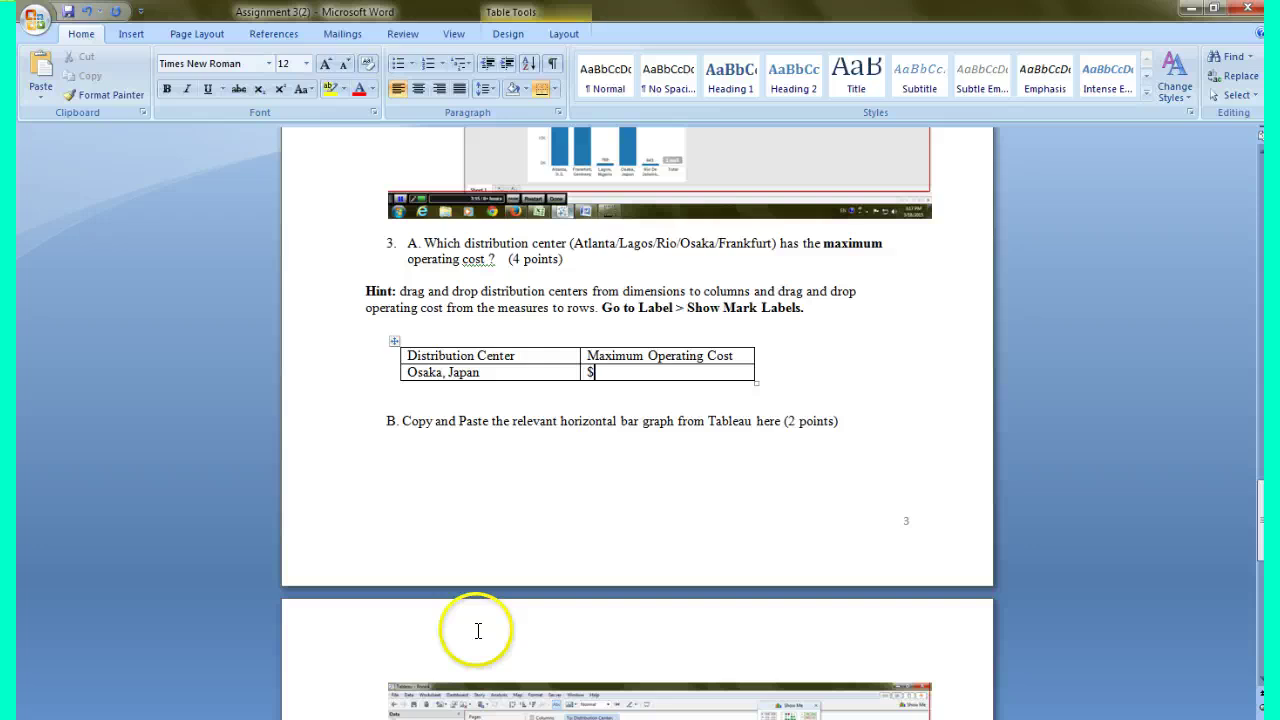
key("alt+Tab")
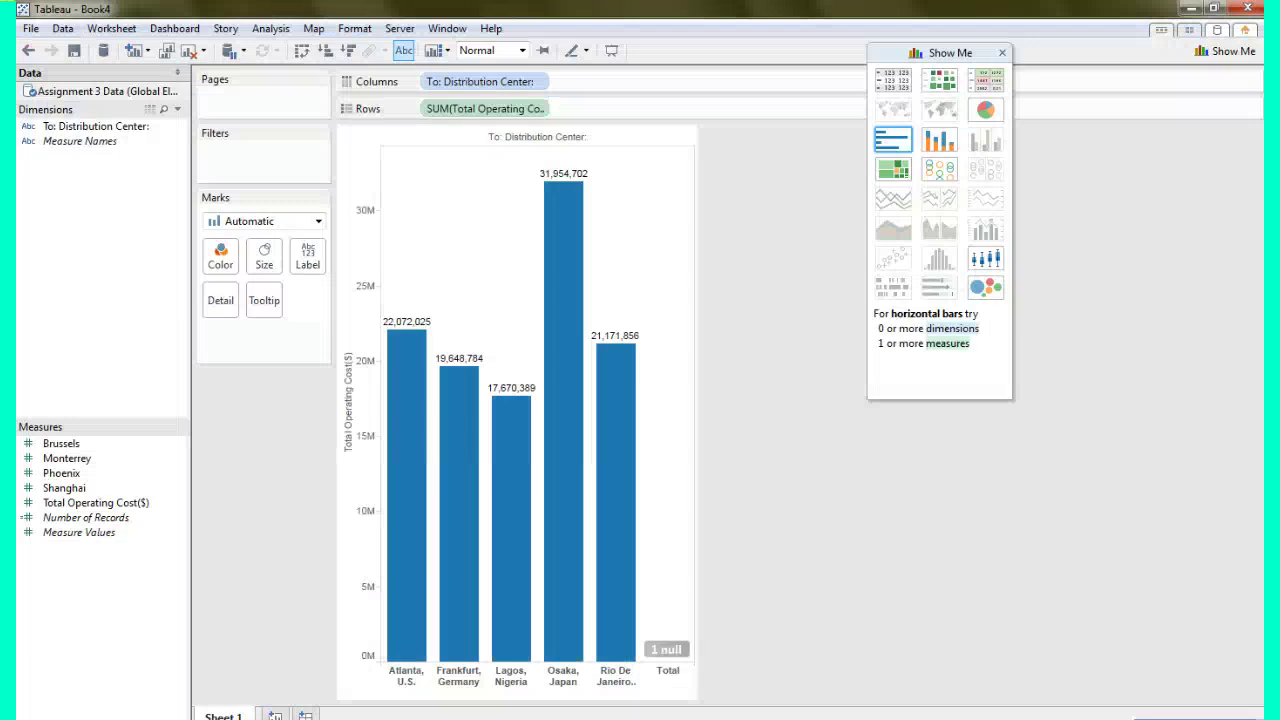
key("alt+Tab")
type("$")
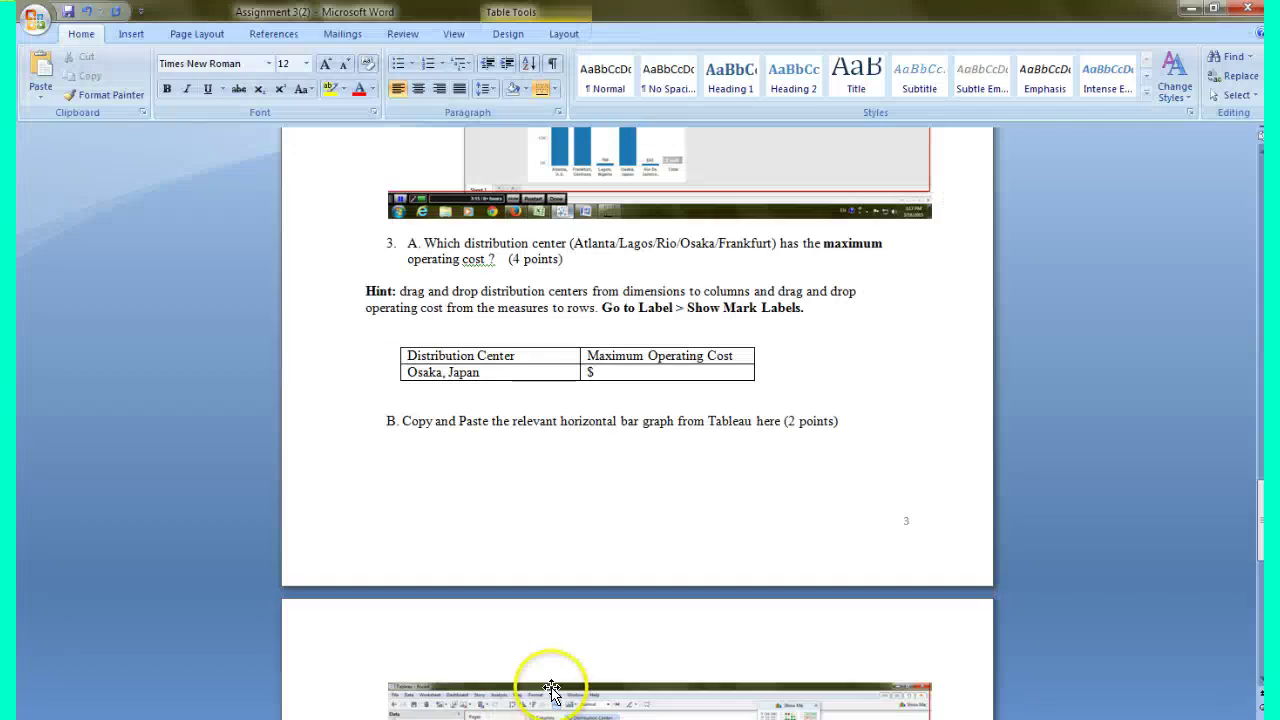
type("31,")
type("954,70")
type("2")
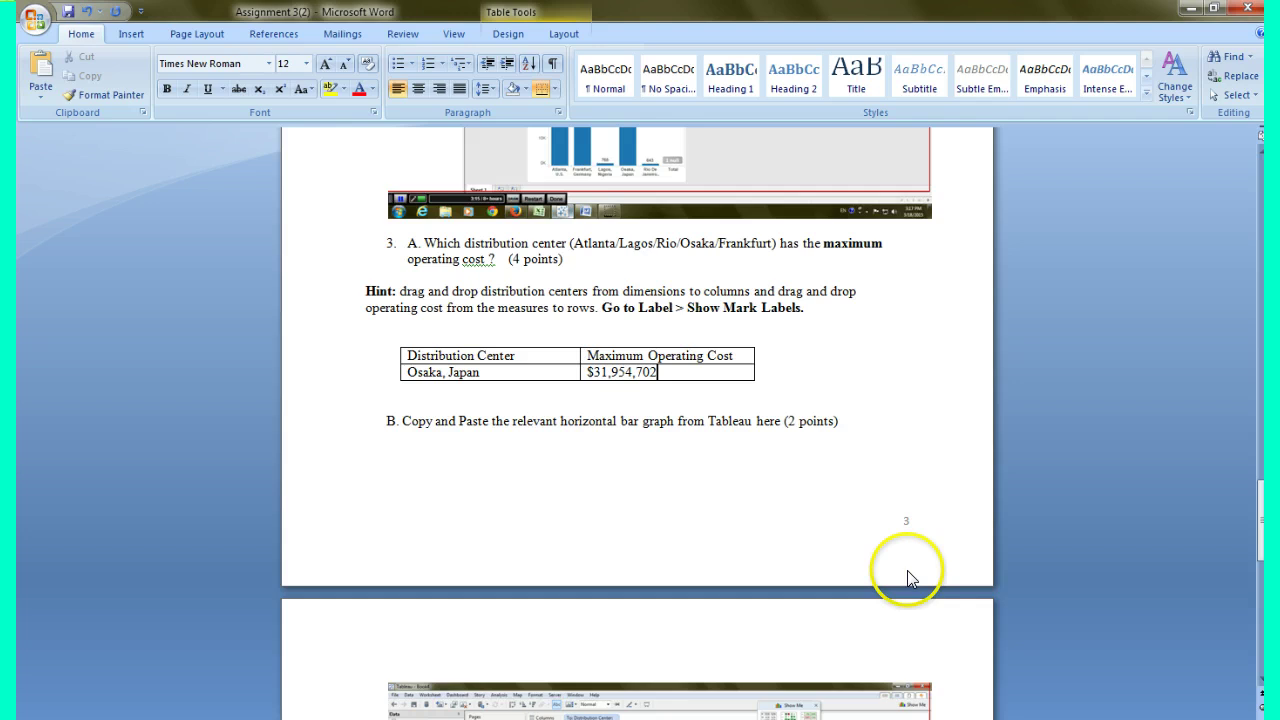
Scroll the Word document down to question 4's empty minimum operating cost table.
left_click_drag(1261, 492, 1261, 518)
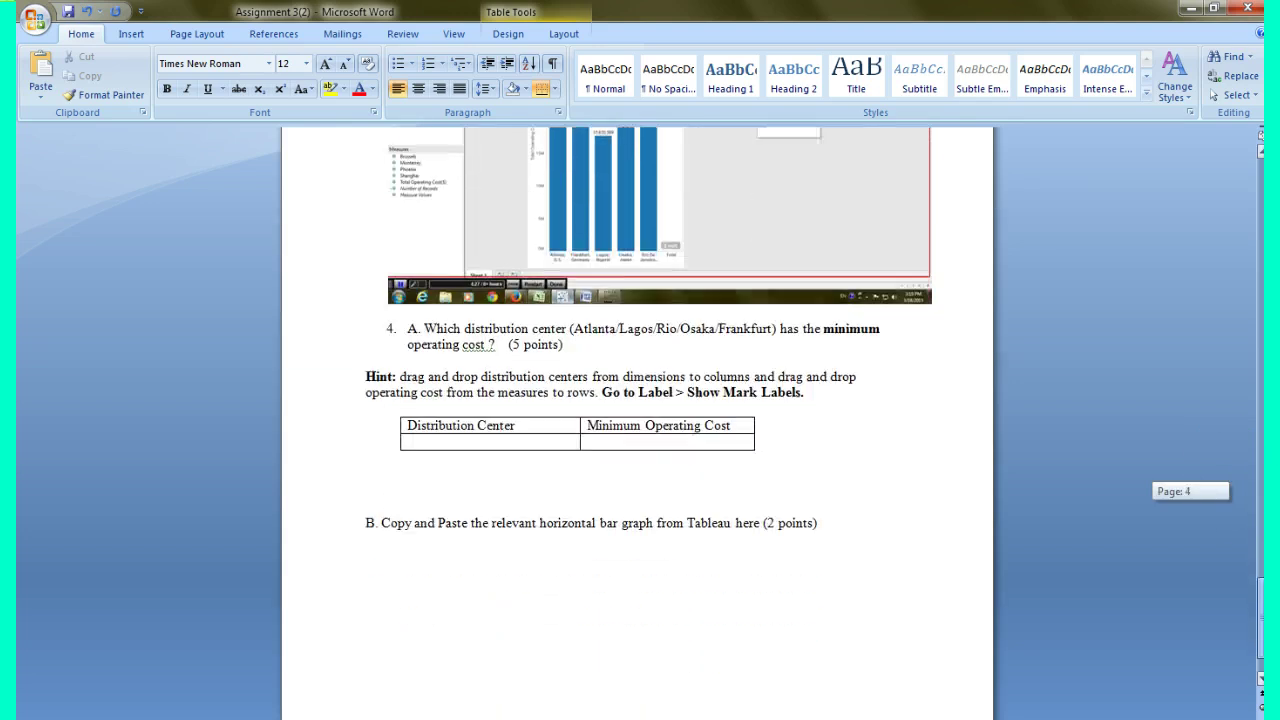